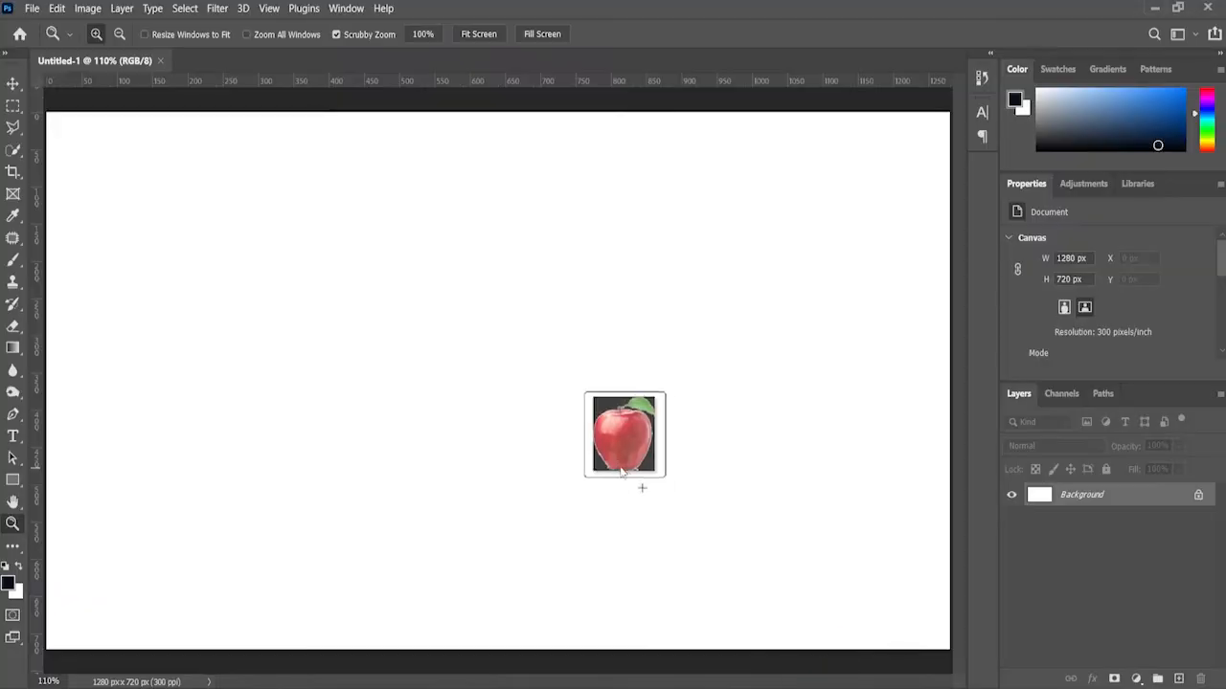
- Place the pngwing.com apple image on the blank canvas, scaled to about 546 × 630 px and horizontally centered
scroll(629, 307, up, 1)
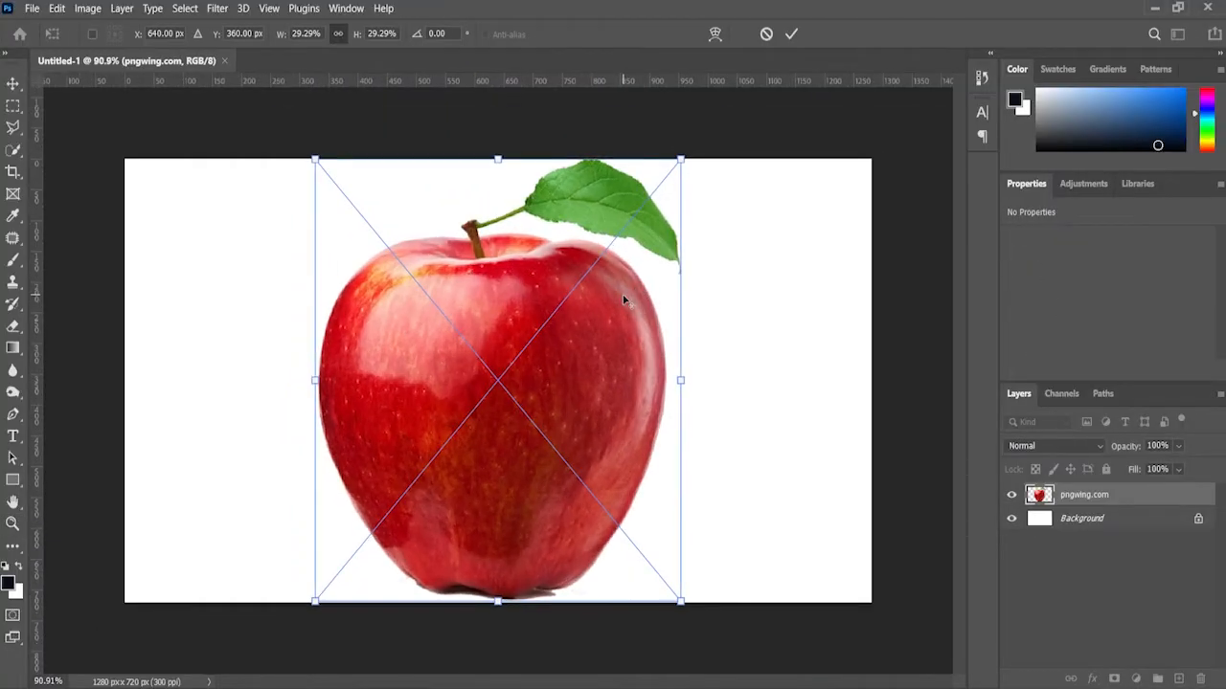
drag(683, 153, 674, 194)
drag(561, 387, 561, 371)
key(Return)
scroll(501, 469, down, 2)
scroll(499, 484, up, 2)
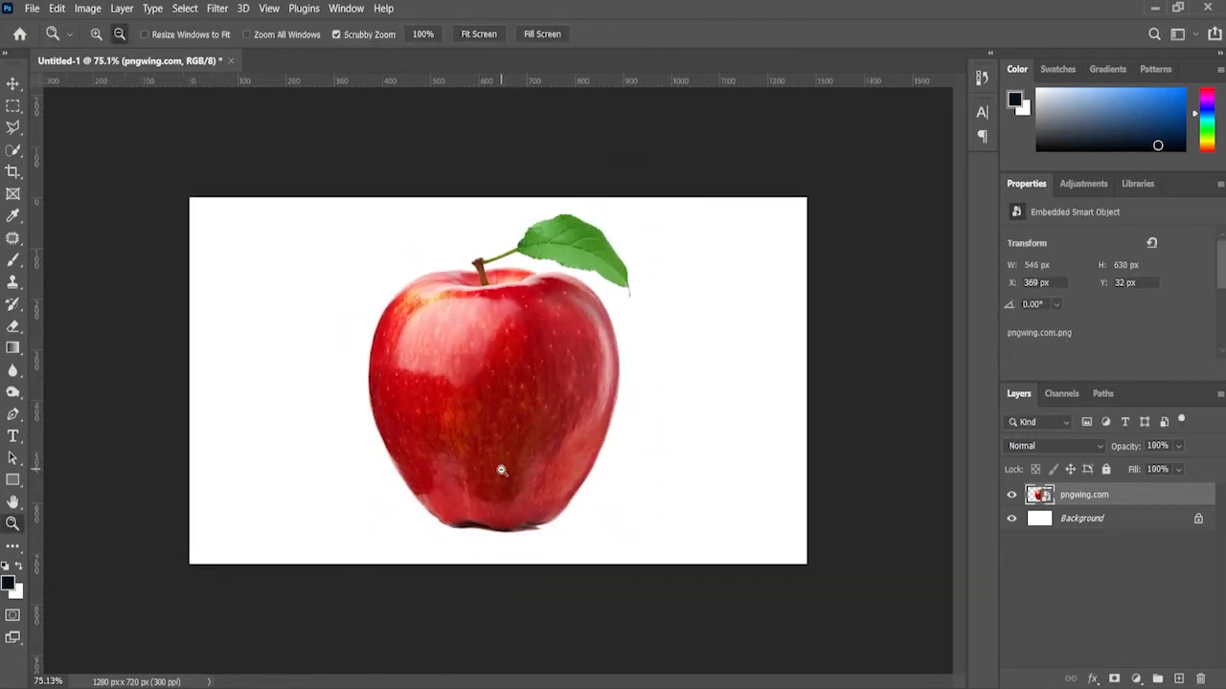
scroll(501, 481, down, 1)
scroll(501, 483, down, 1)
scroll(500, 484, up, 1)
- Apply a Levels adjustment to the apple with RGB input levels of 3, 0.89 and 242
click(88, 9)
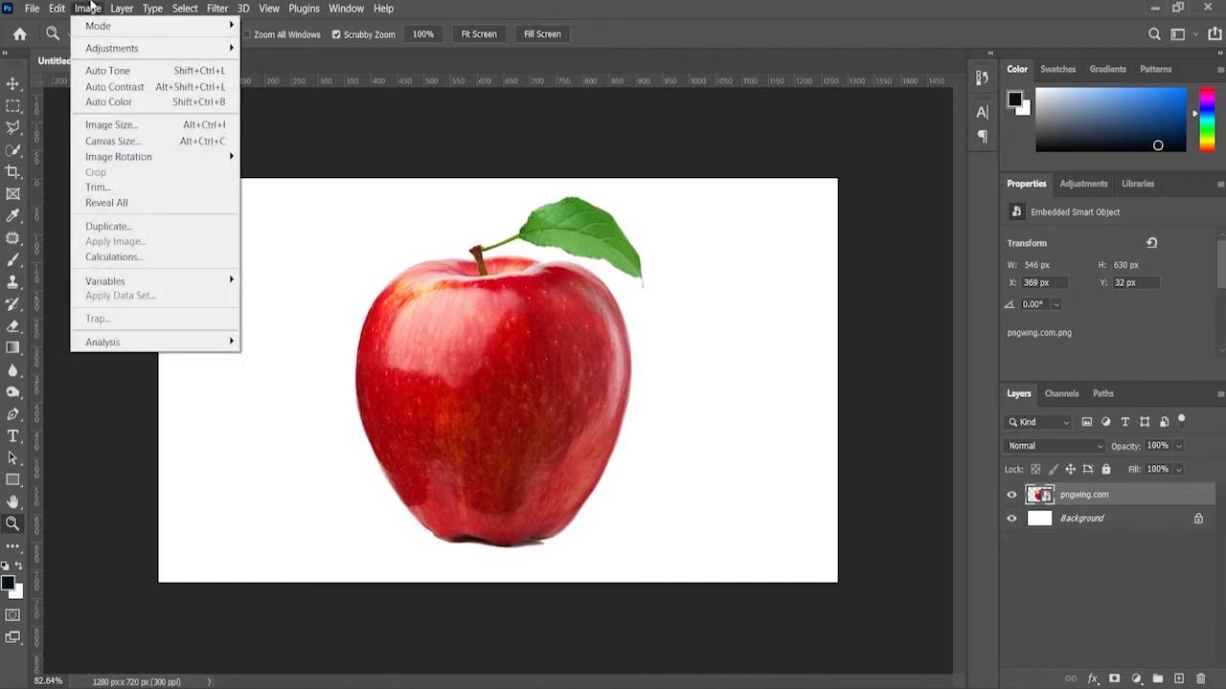
mouse_move(105, 49)
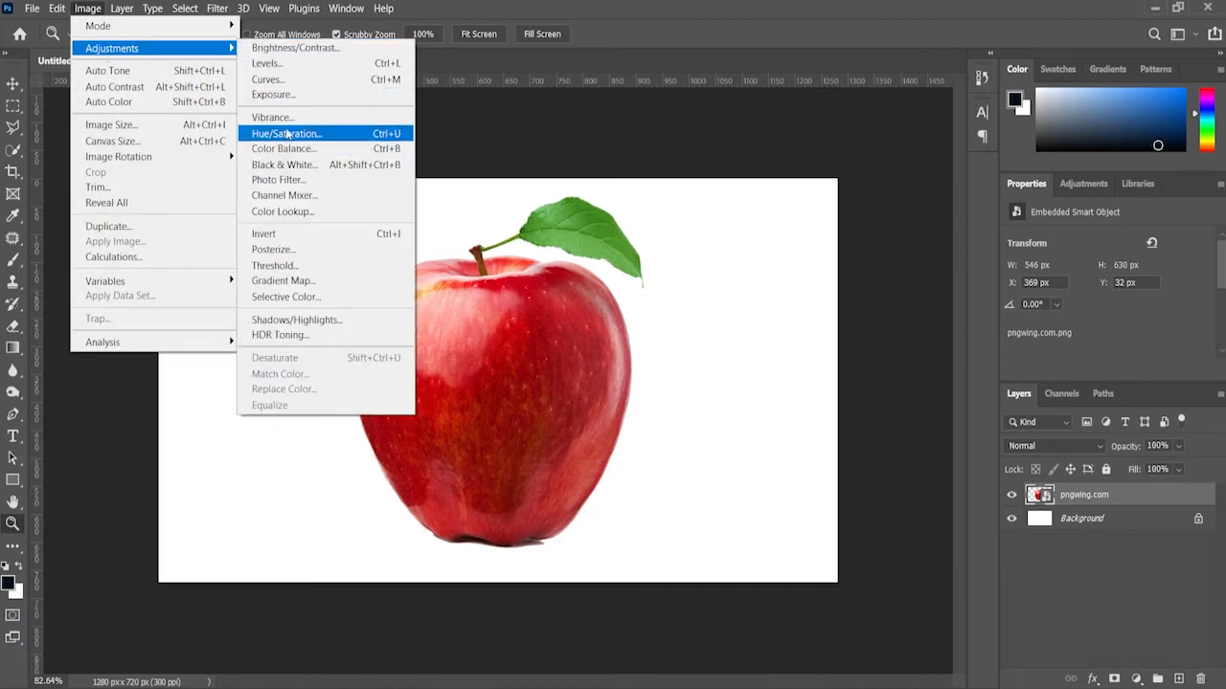
click(272, 63)
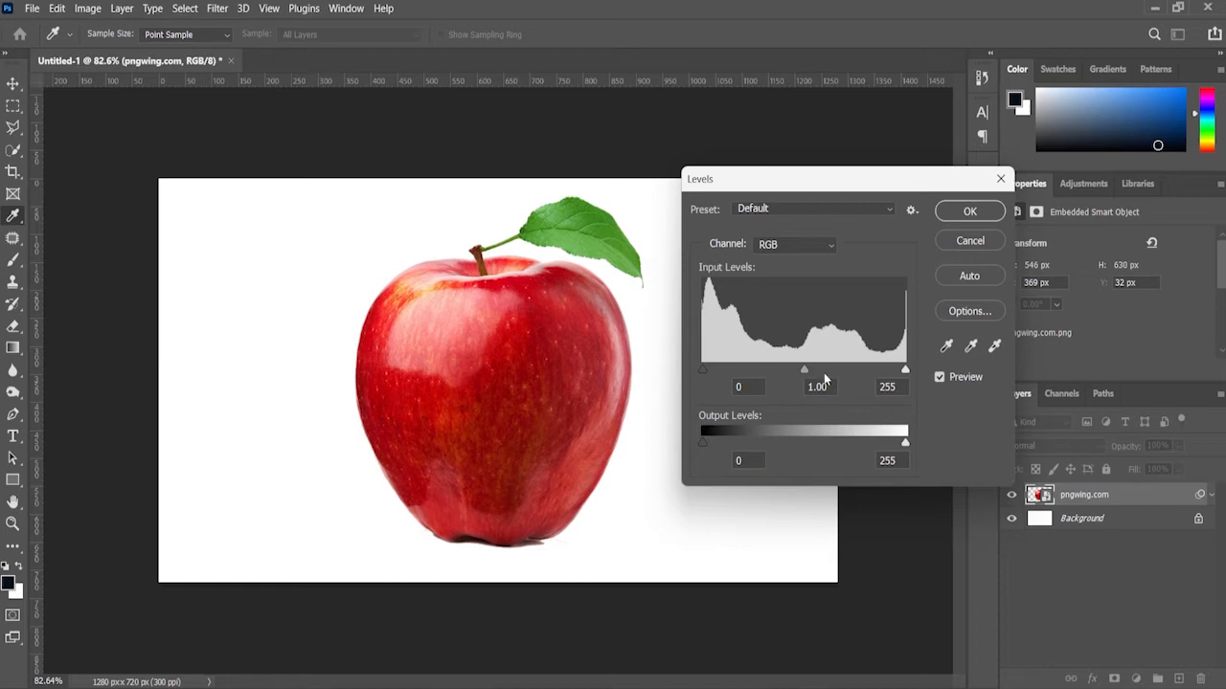
click(811, 369)
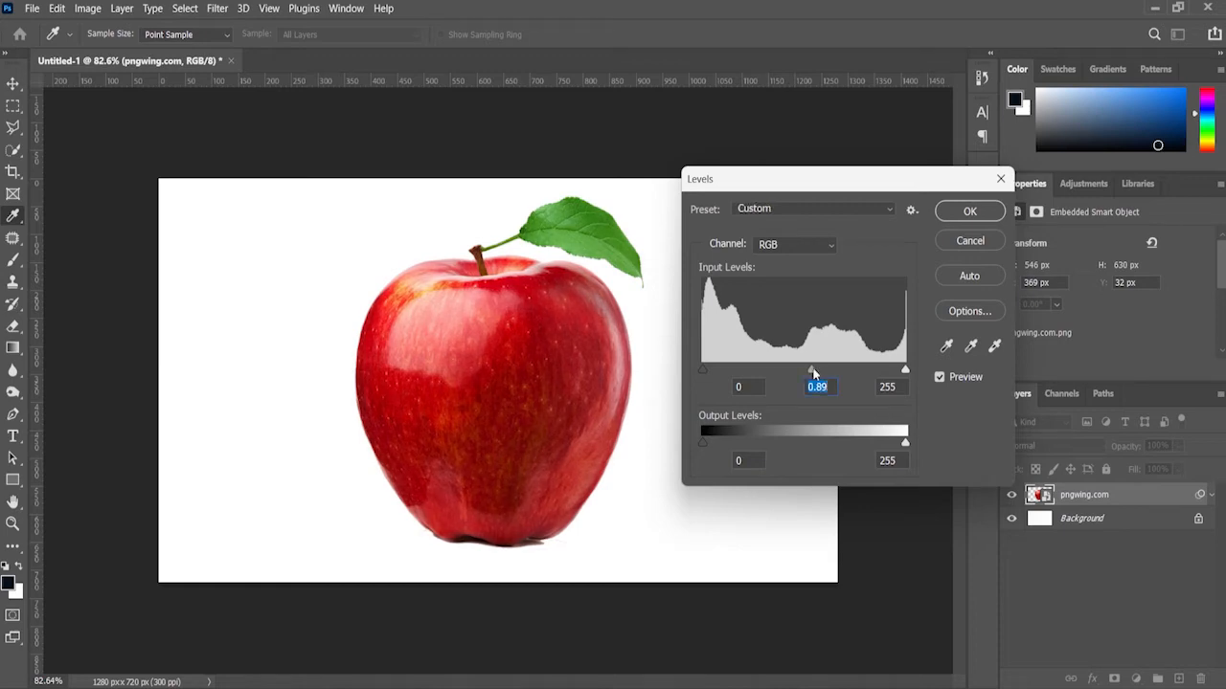
click(895, 373)
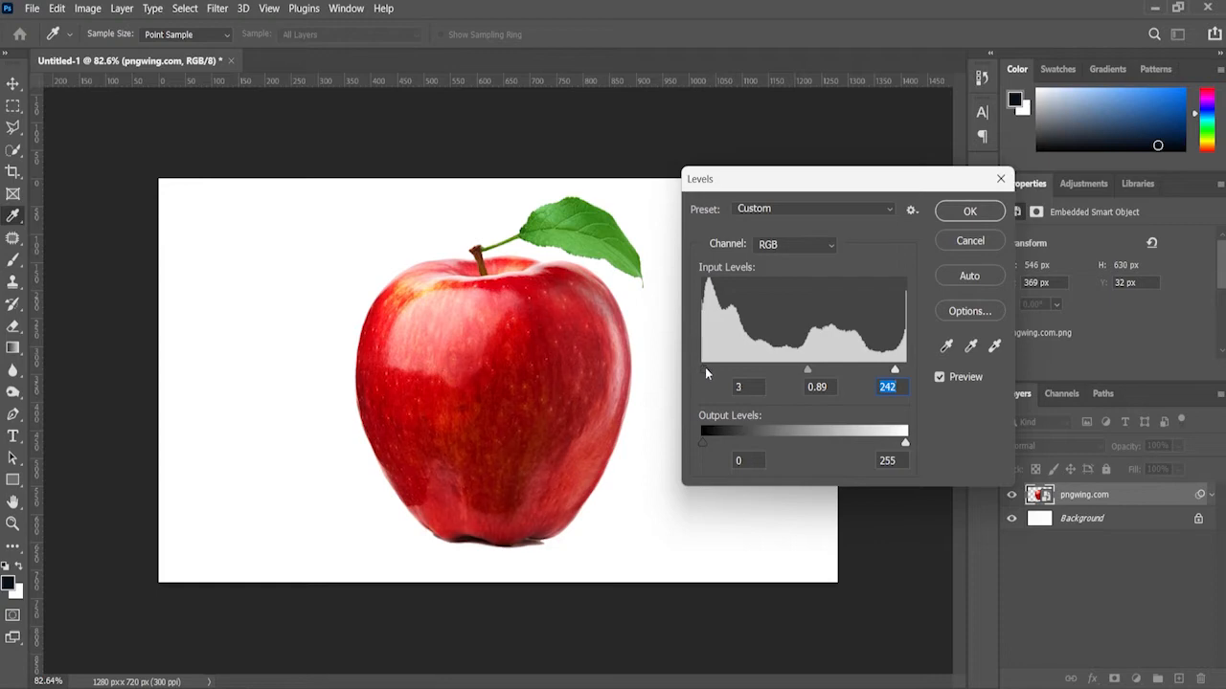
click(969, 210)
key(z)
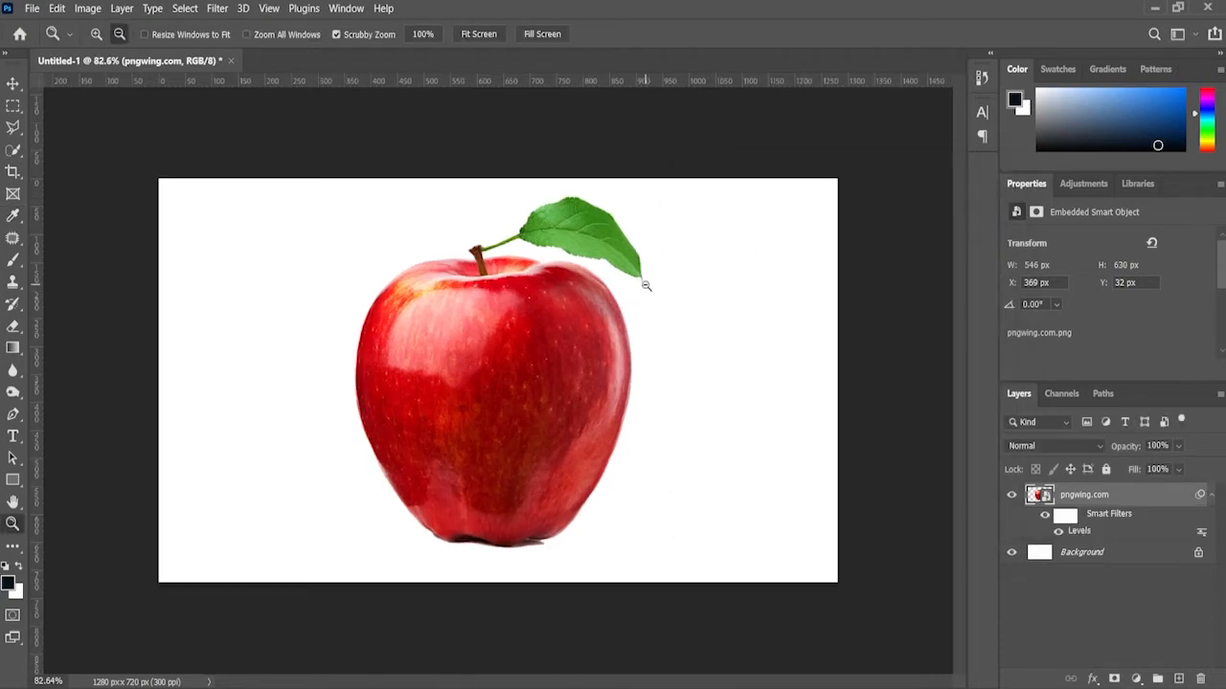
- Open the Transparent_Coconut_PNG_Clipart image from New folder (9) as a separate document
click(688, 684)
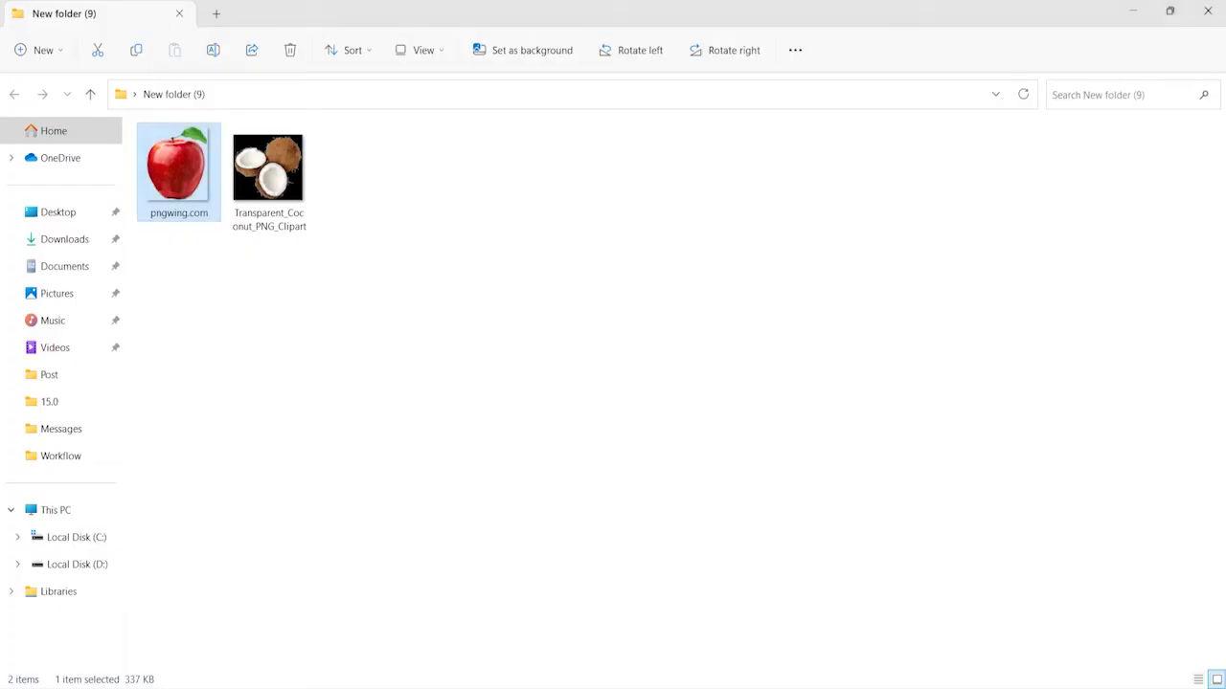
drag(270, 181, 496, 63)
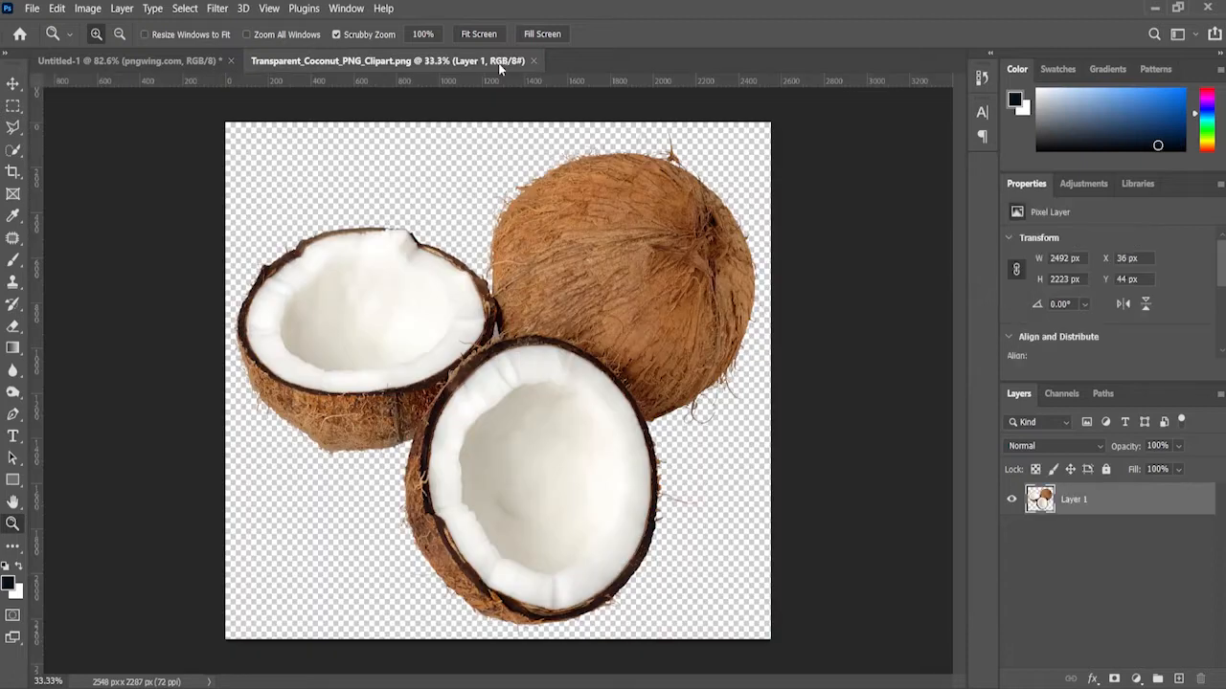
scroll(518, 142, down, 1)
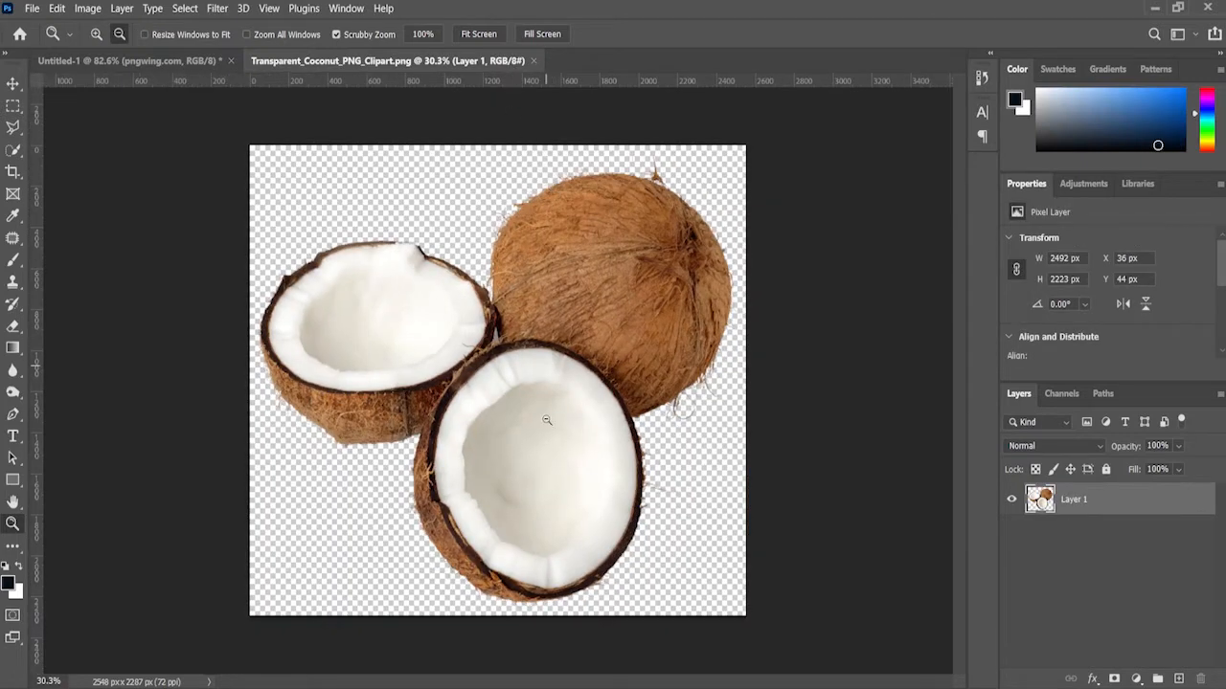
scroll(541, 456, up, 1)
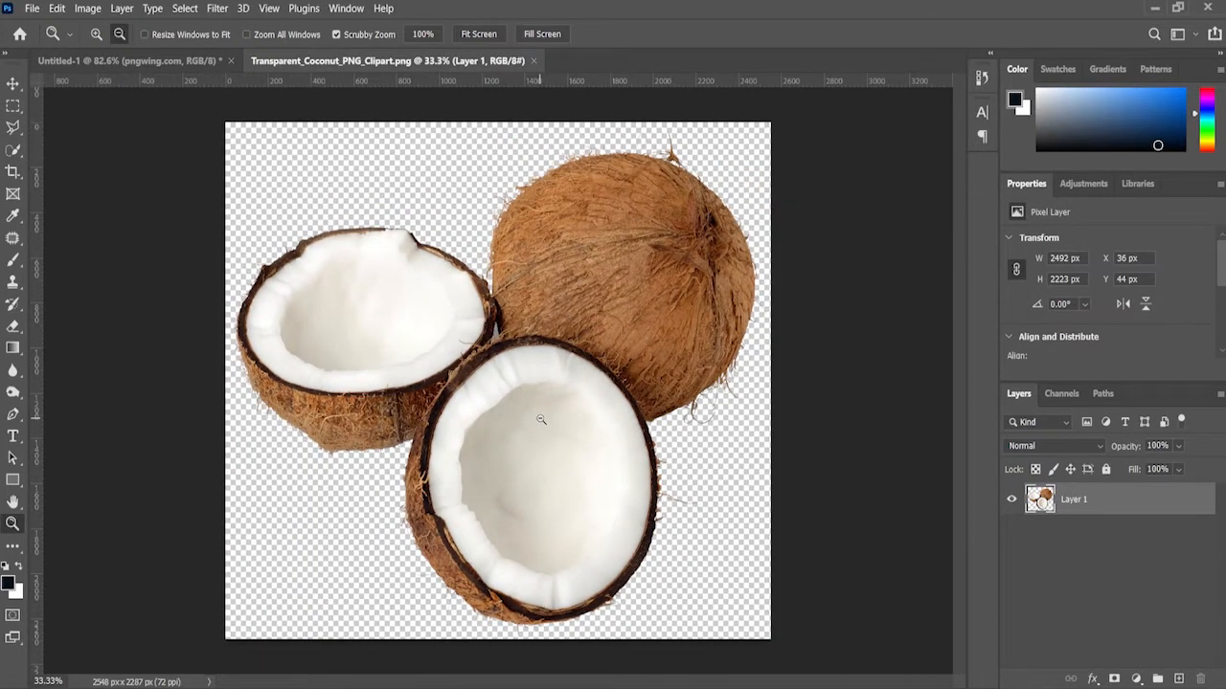
scroll(541, 419, up, 1)
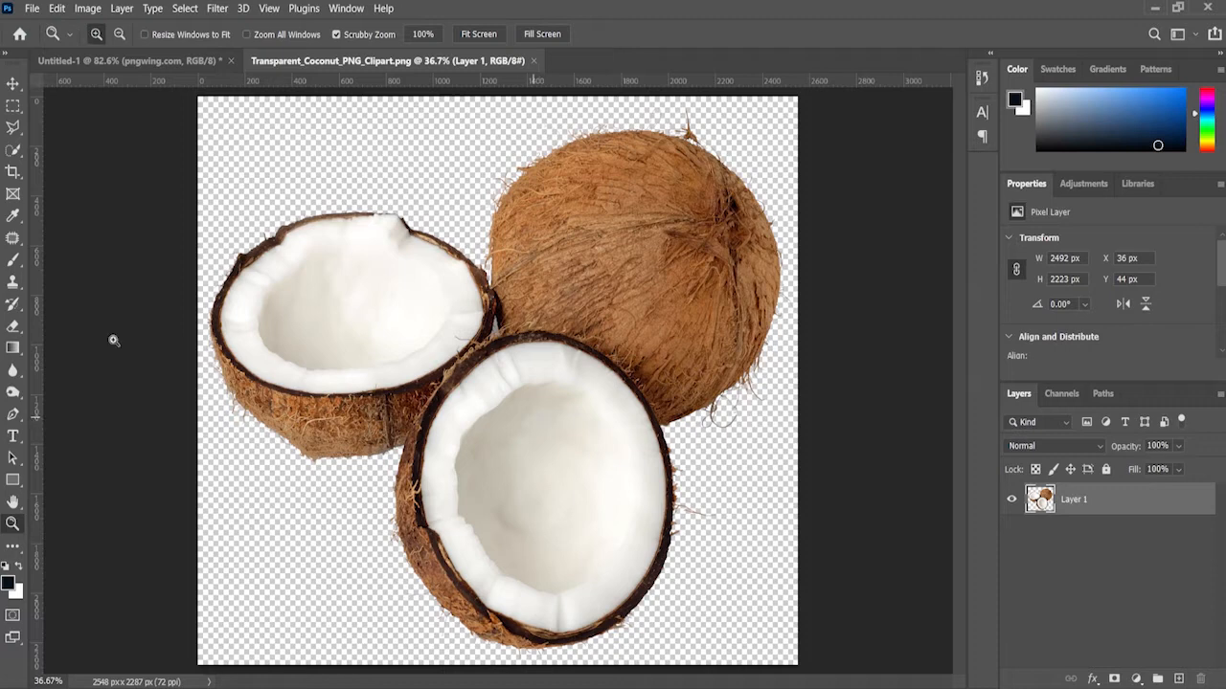
- Select the white flesh of the front coconut half with Quick Selection and copy it to a new layer
click(12, 151)
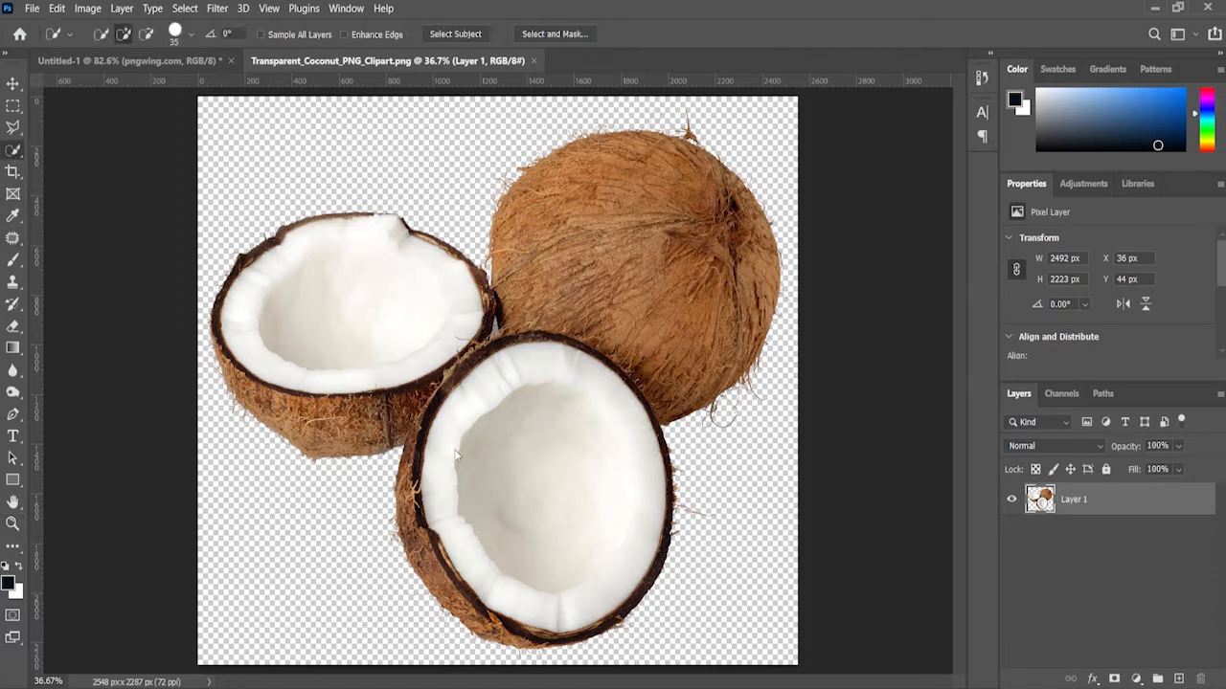
drag(458, 406, 492, 480)
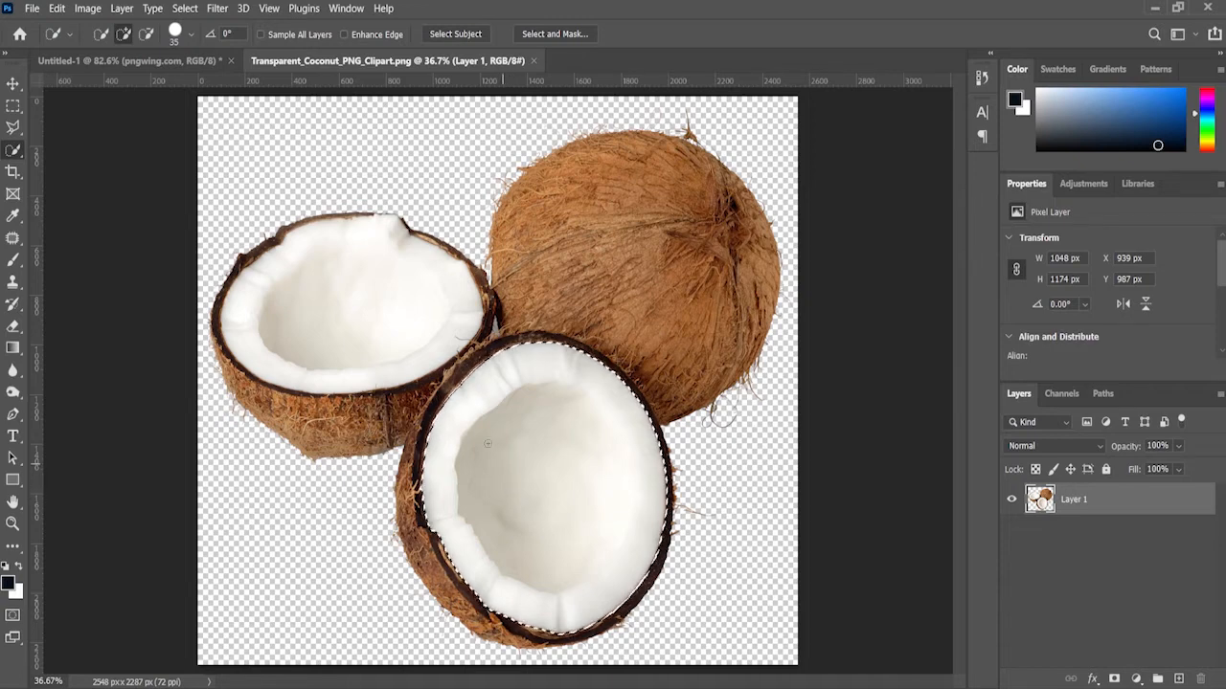
right_click(479, 394)
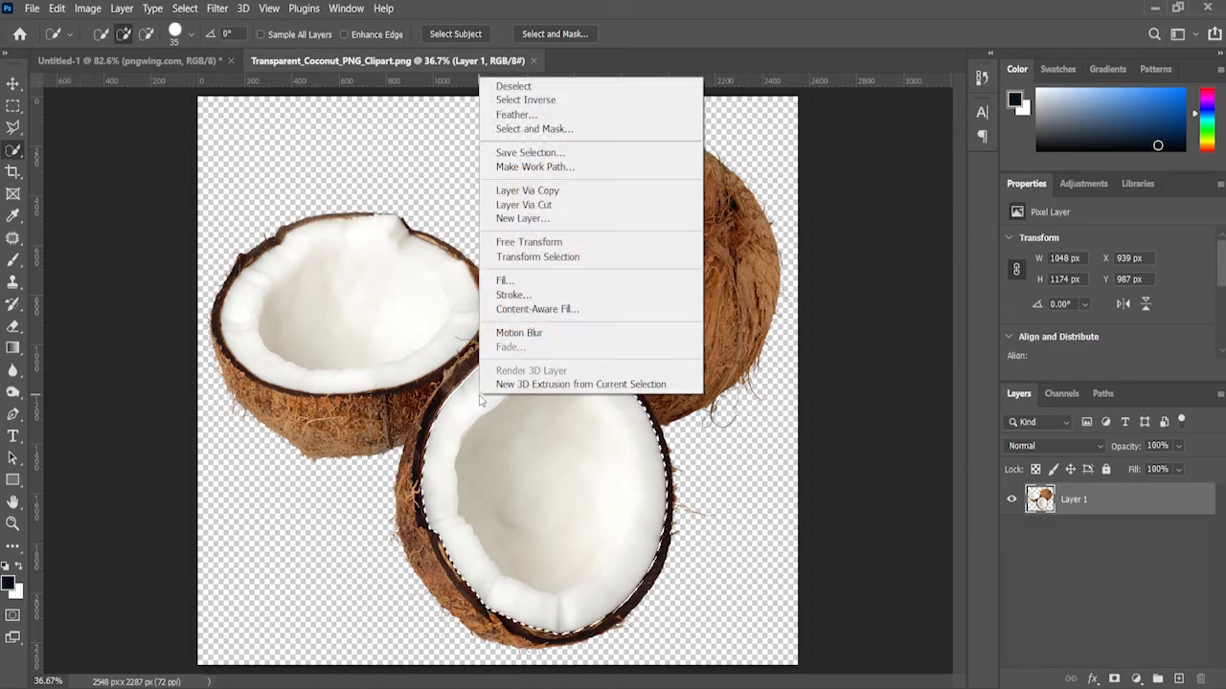
click(563, 192)
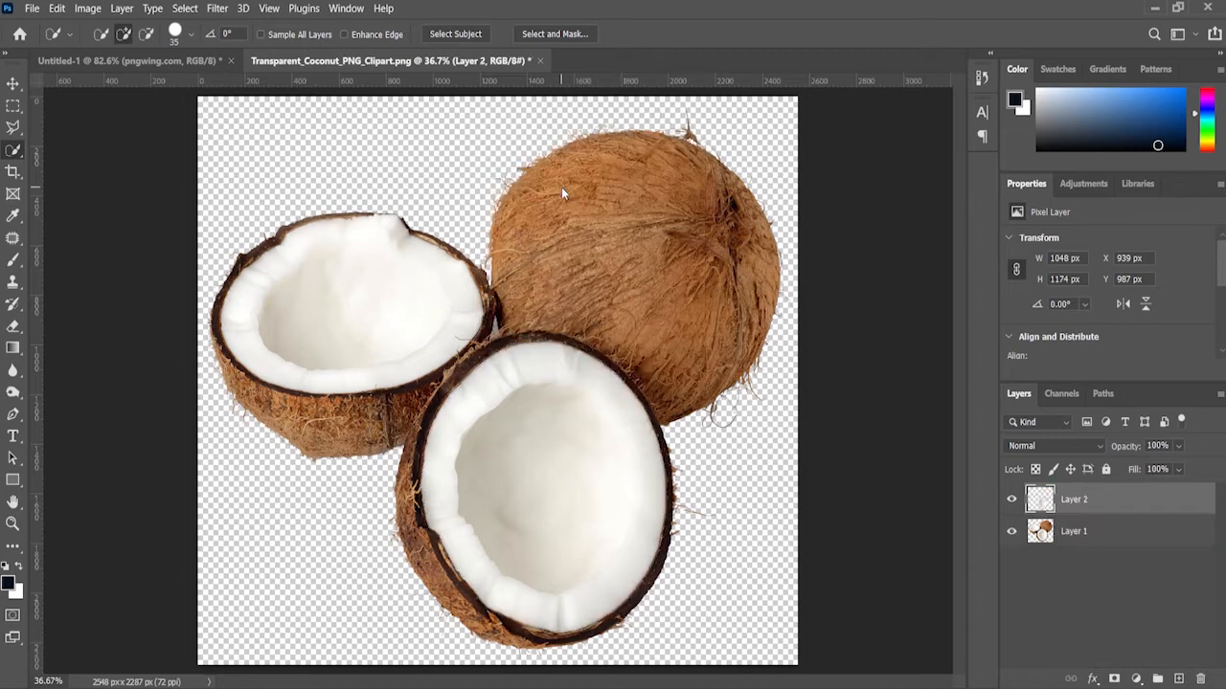
- Bring the copied coconut flesh layer into Untitled-1 and scale it to about 340 × 380 px over the middle of the apple
click(14, 84)
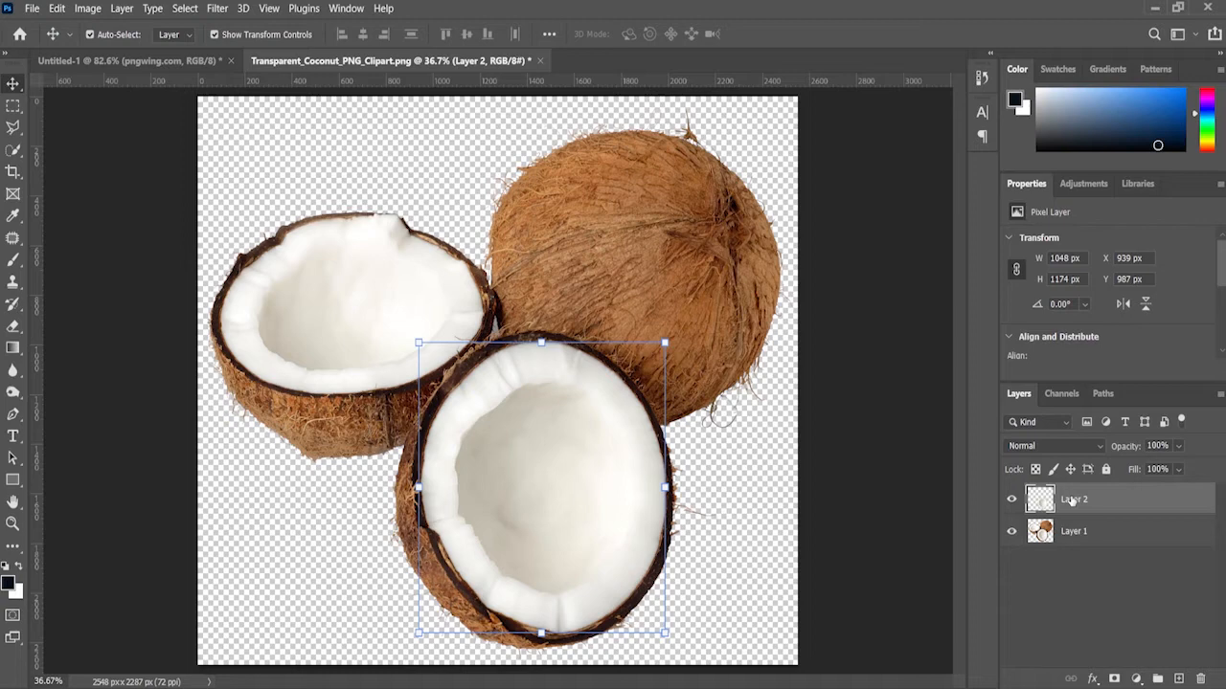
drag(1071, 501, 1027, 523)
drag(615, 441, 251, 247)
drag(509, 396, 509, 394)
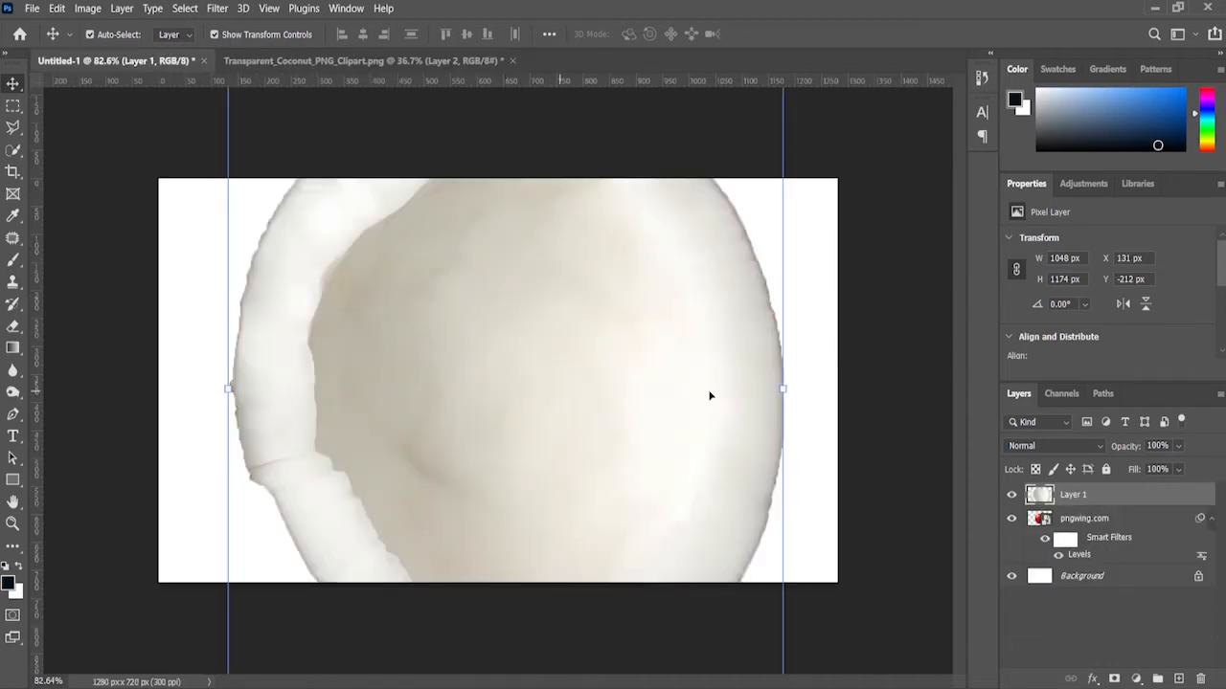
drag(787, 389, 598, 496)
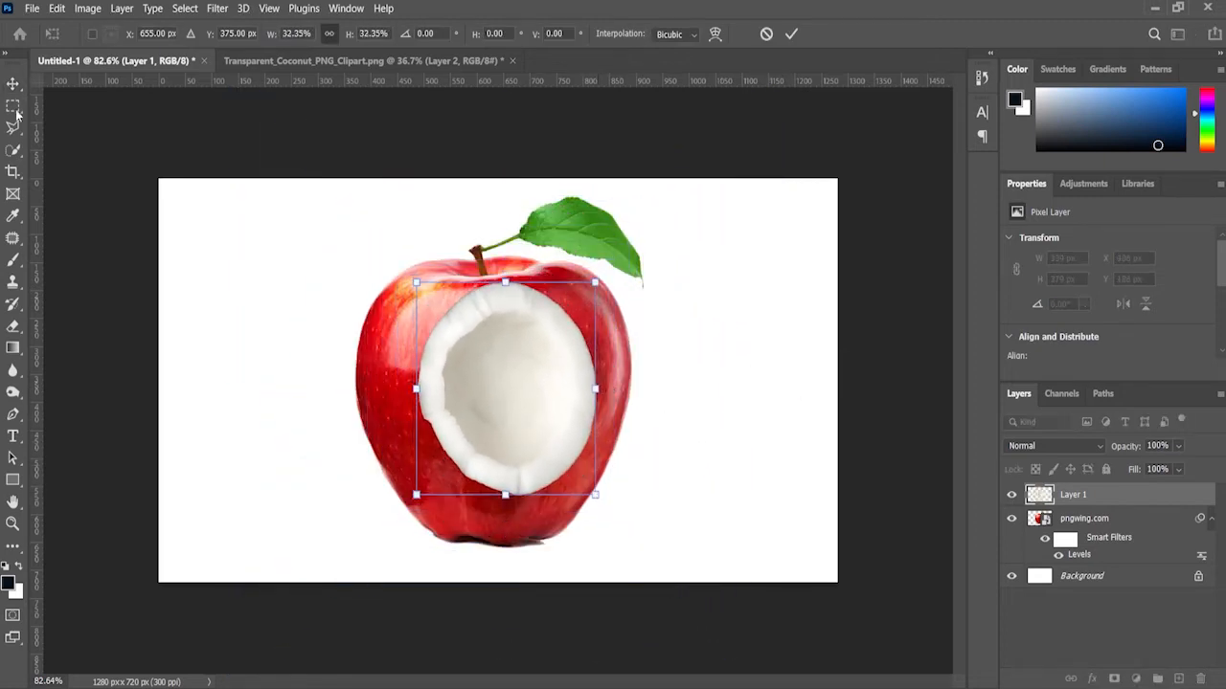
key(Return)
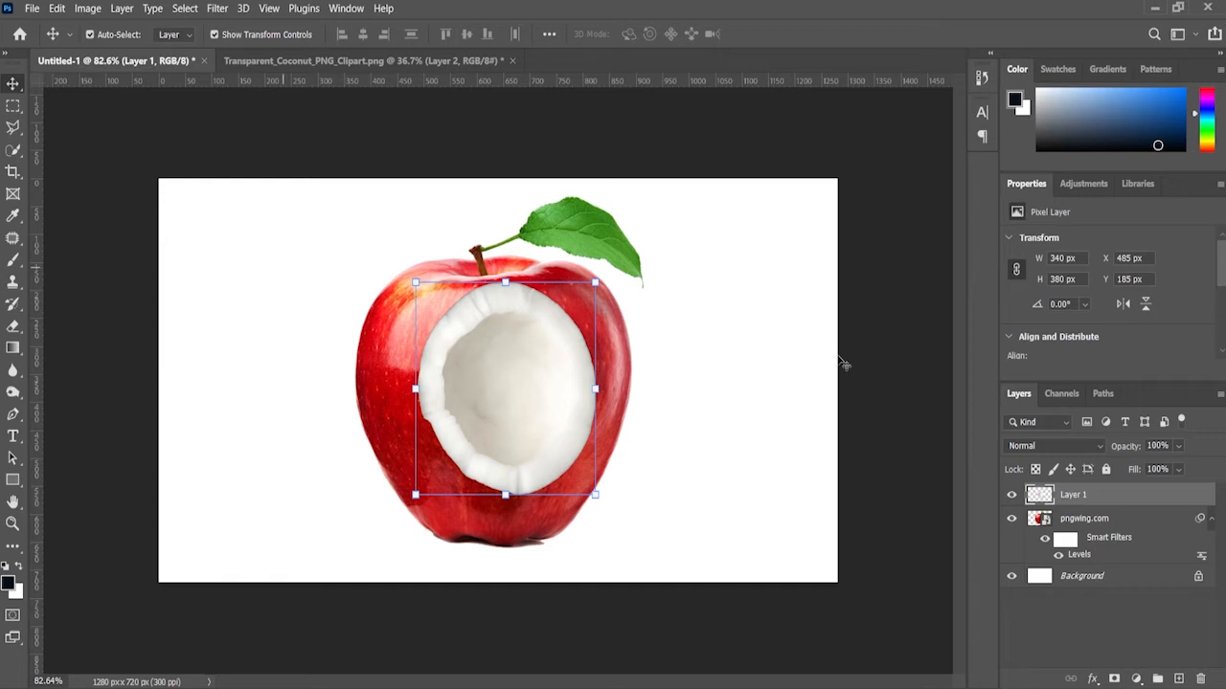
- Hide the coconut flesh layer and add a new empty layer directly above the Background
click(1010, 495)
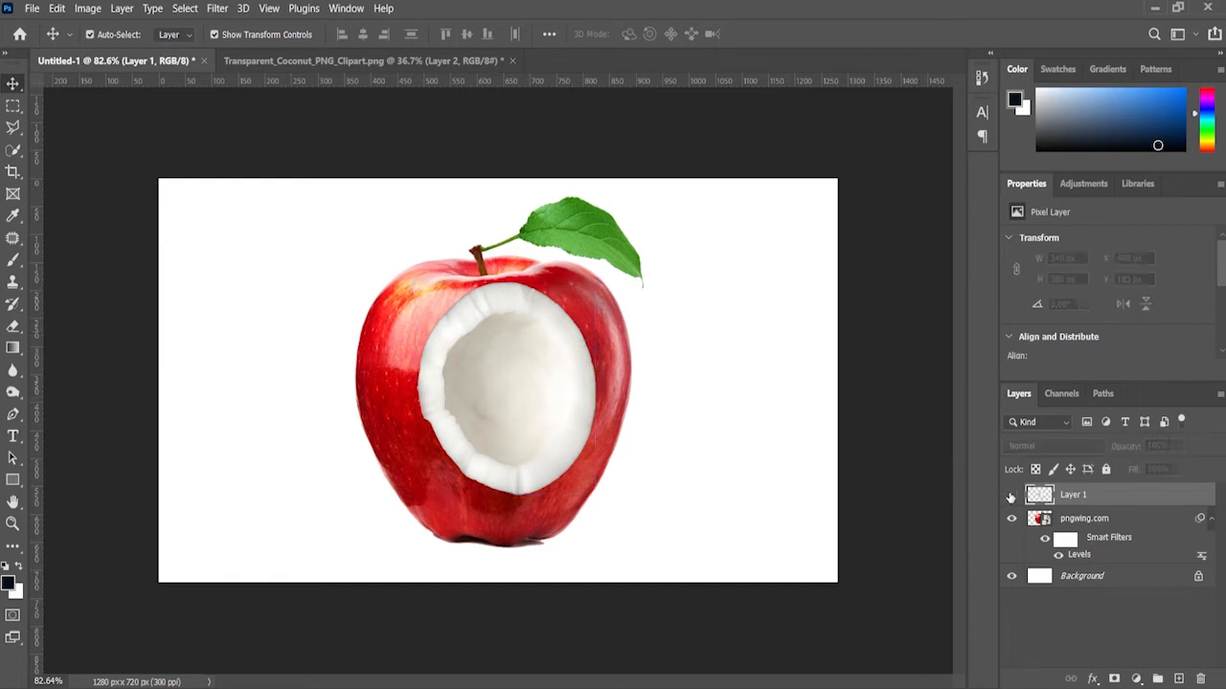
click(1080, 581)
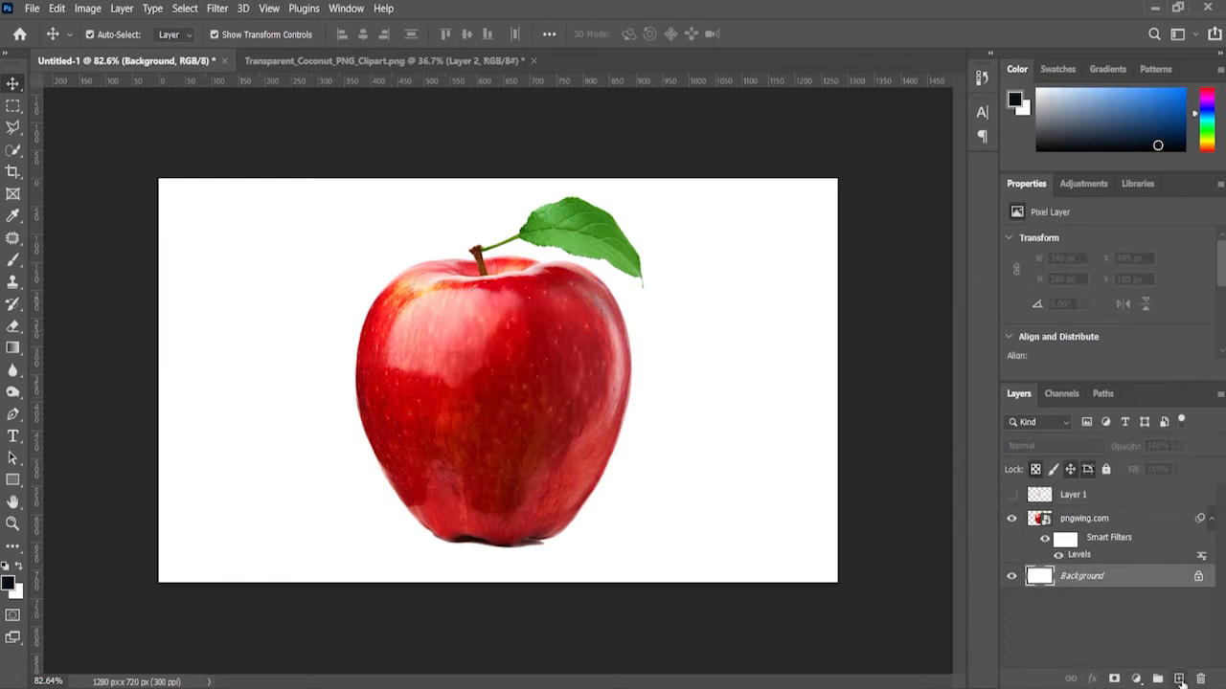
click(1180, 679)
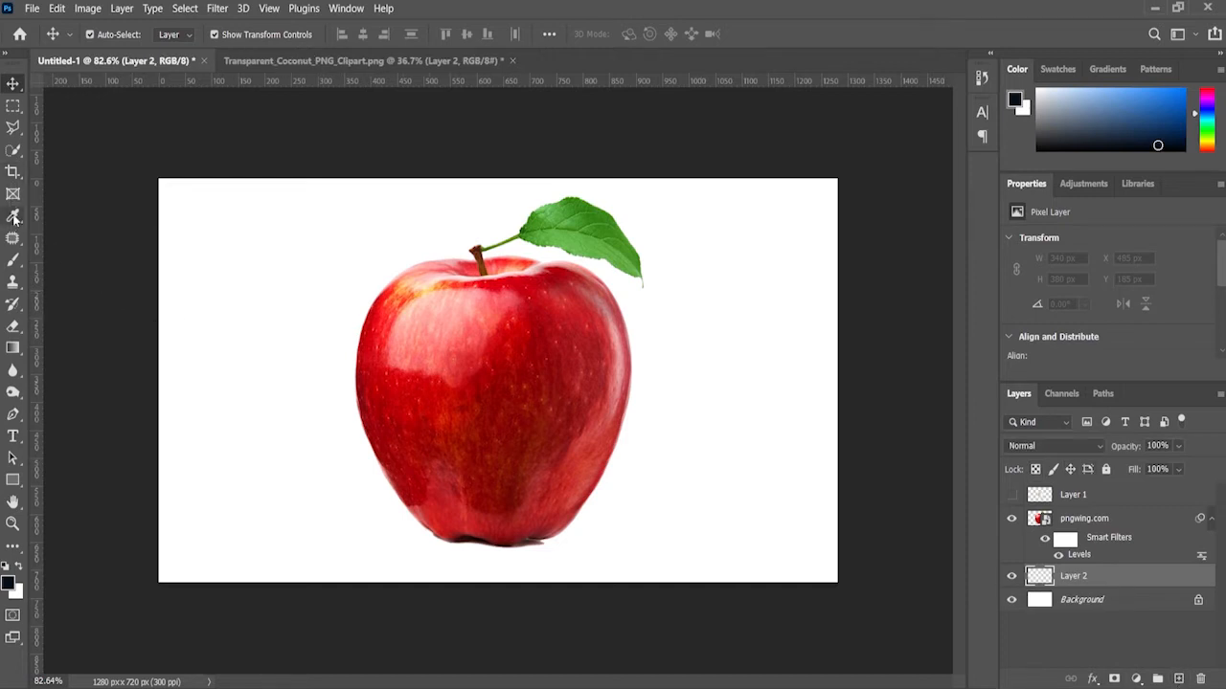
- Paint a single soft dab to the right of the apple on the empty layer, using a 300 px brush and color 000000
click(13, 260)
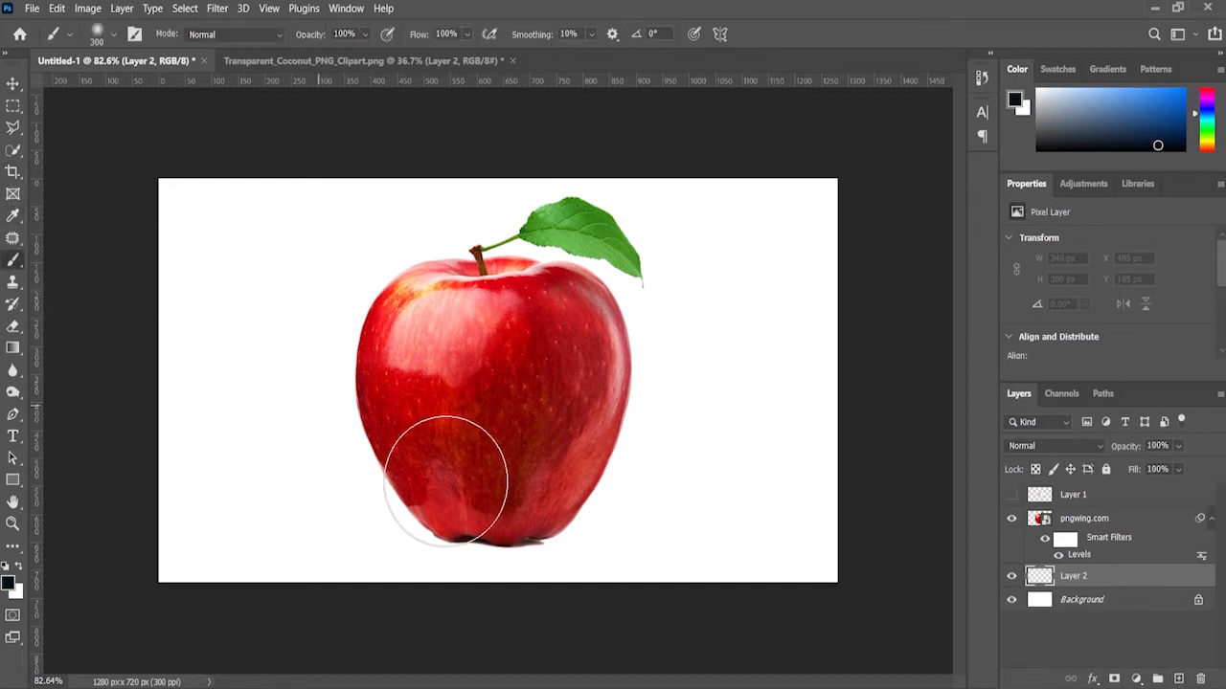
click(10, 585)
drag(698, 340, 631, 464)
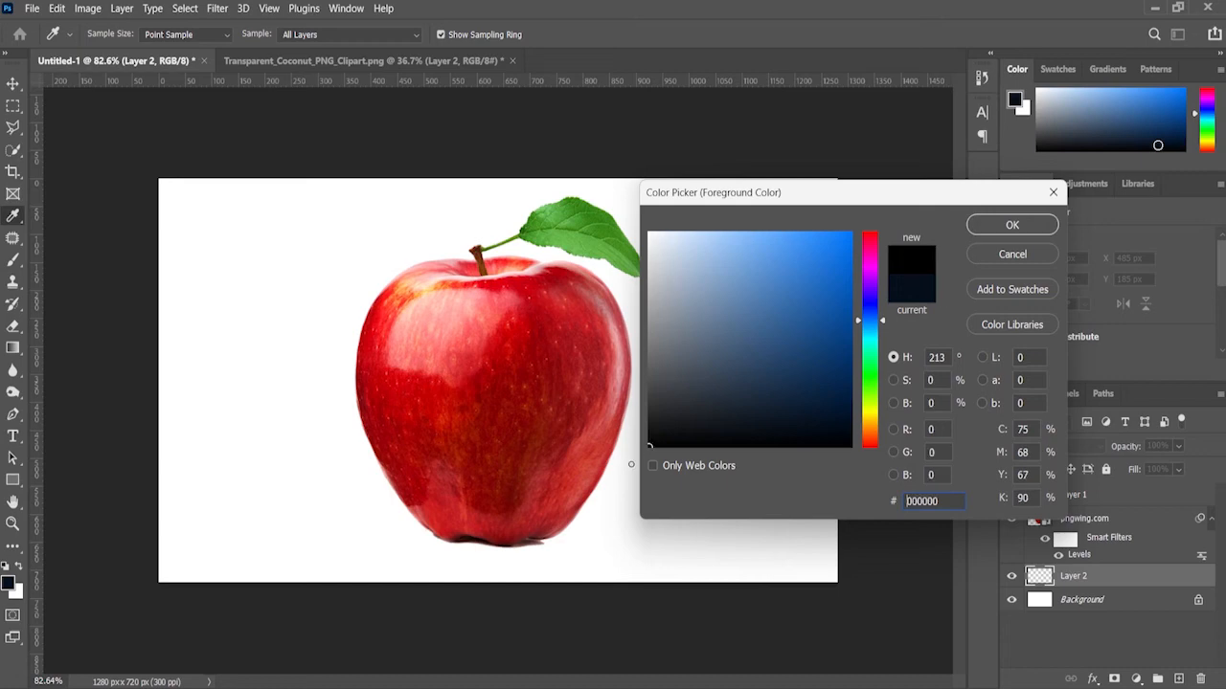
click(1012, 225)
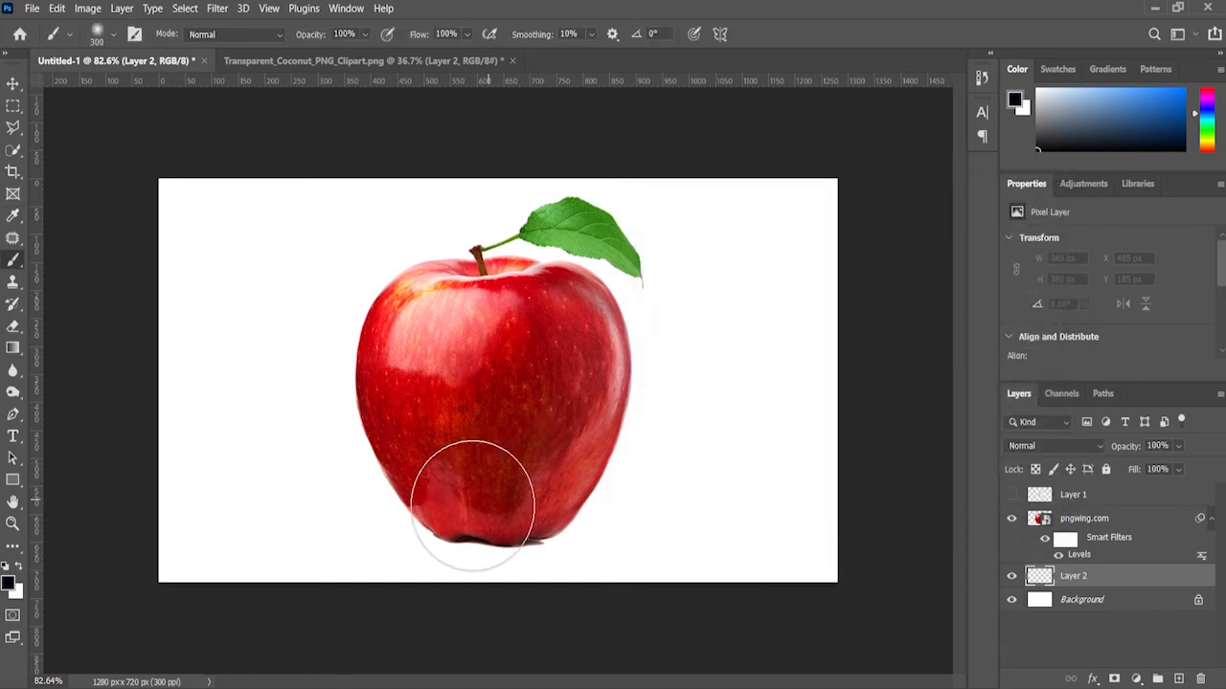
drag(512, 485, 502, 504)
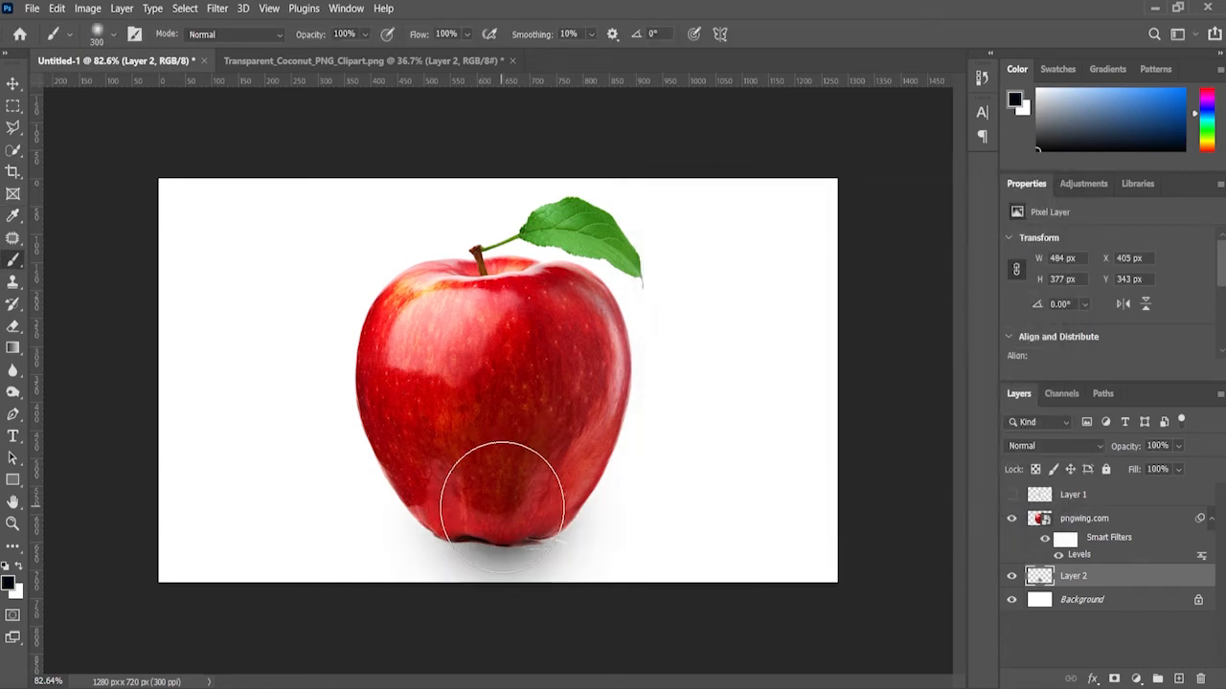
key(ctrl+z)
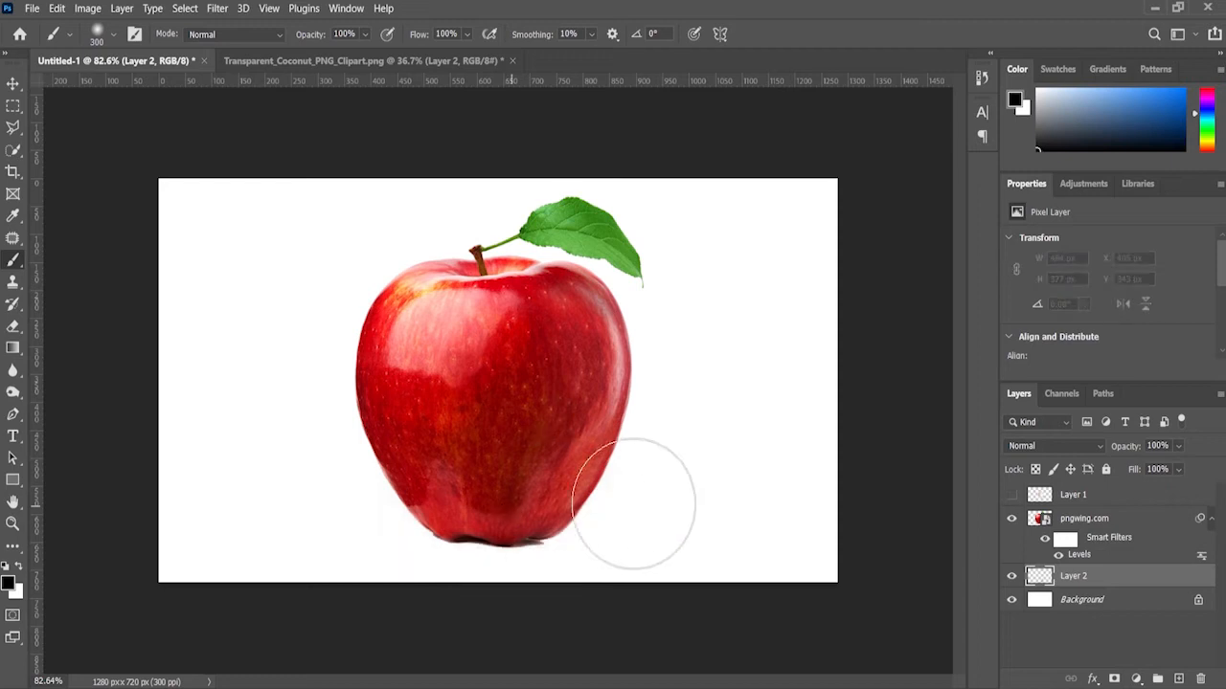
click(709, 497)
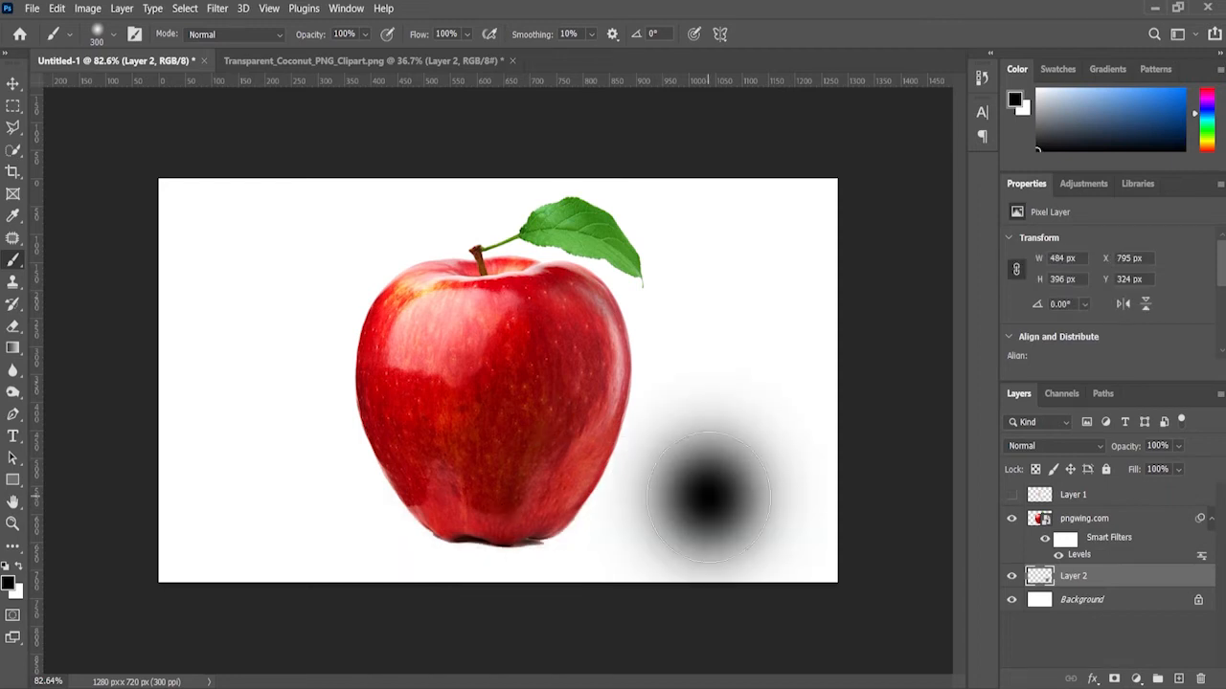
- Flatten and widen the black dab into a shadow about 740 × 57 px, centered beneath the apple's base
click(14, 83)
mouse_move(700, 359)
mouse_down()
mouse_move(712, 360)
mouse_move(723, 551)
mouse_up()
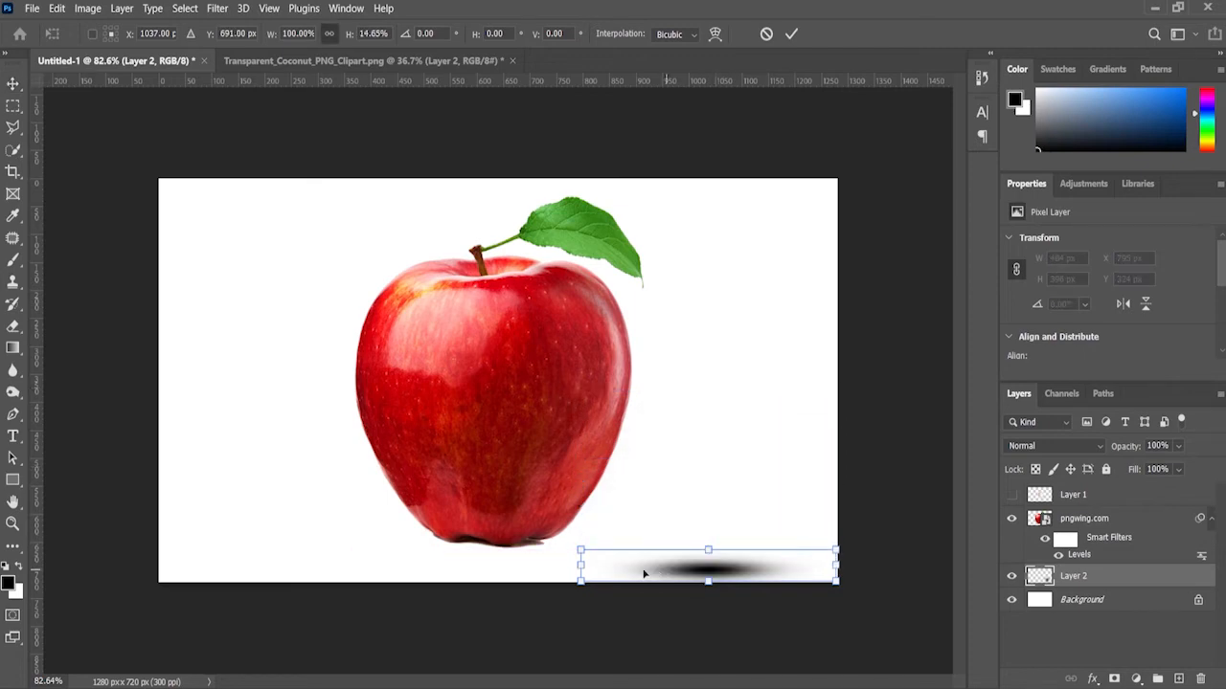
drag(565, 562, 436, 565)
drag(656, 571, 514, 536)
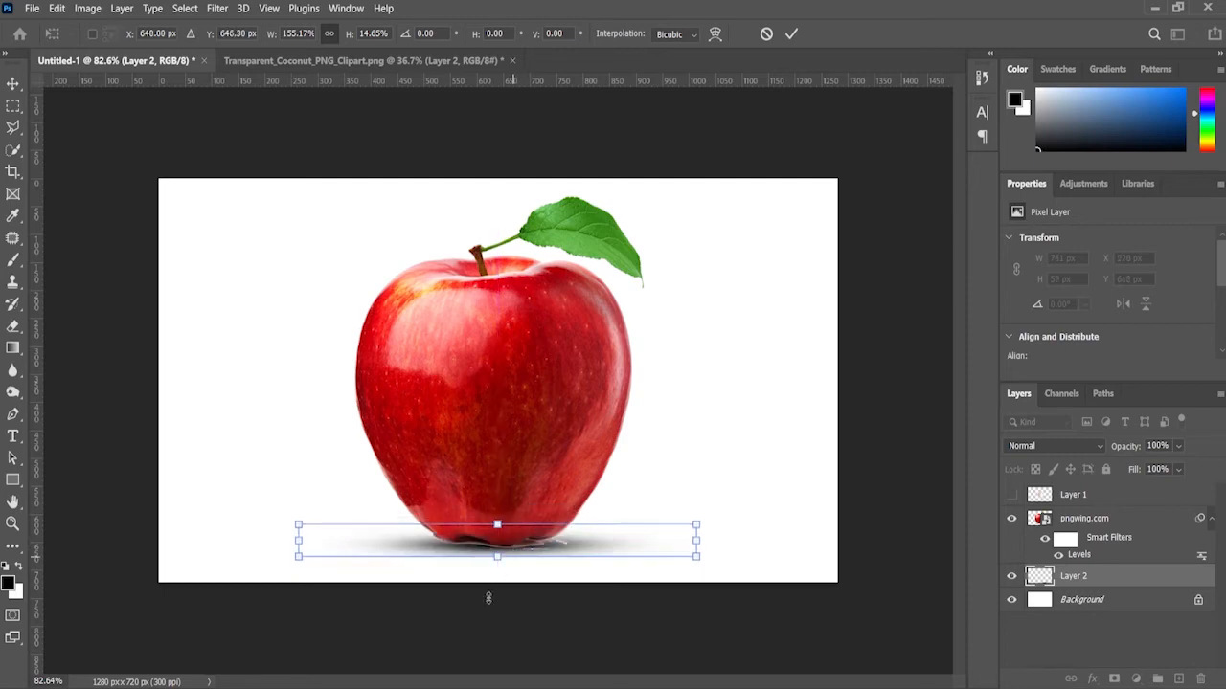
scroll(487, 593, up, 2)
scroll(495, 539, down, 1)
scroll(513, 551, up, 1)
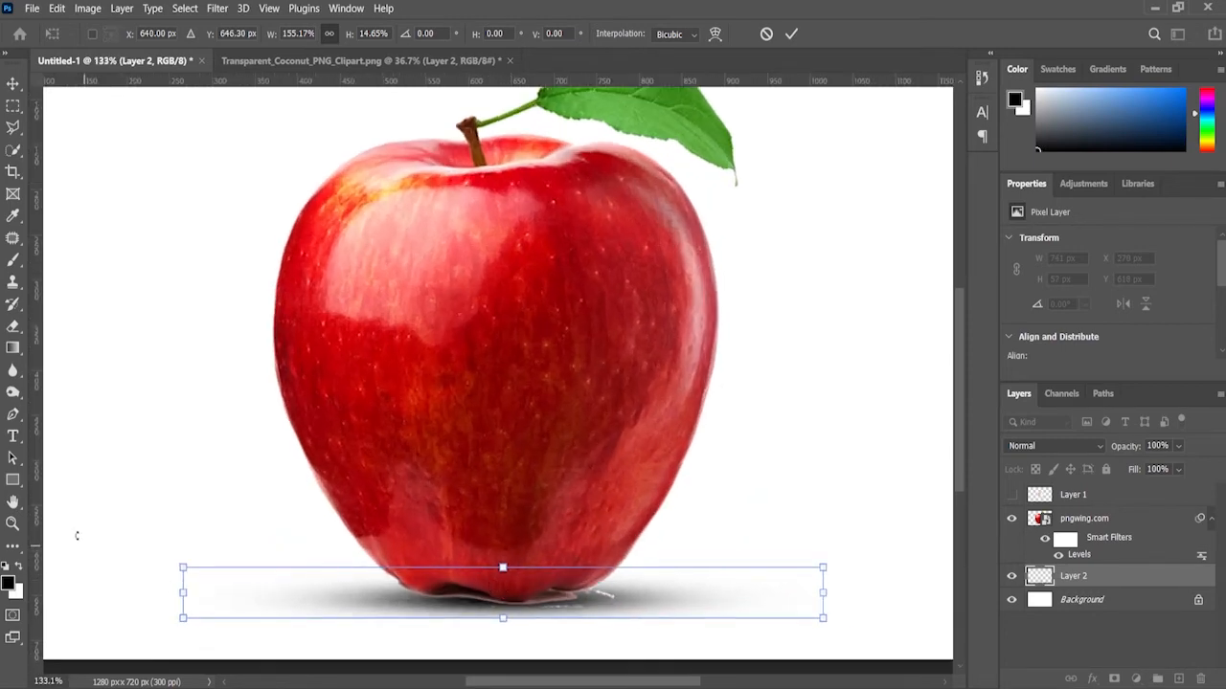
click(14, 524)
scroll(574, 375, down, 1)
scroll(562, 508, up, 2)
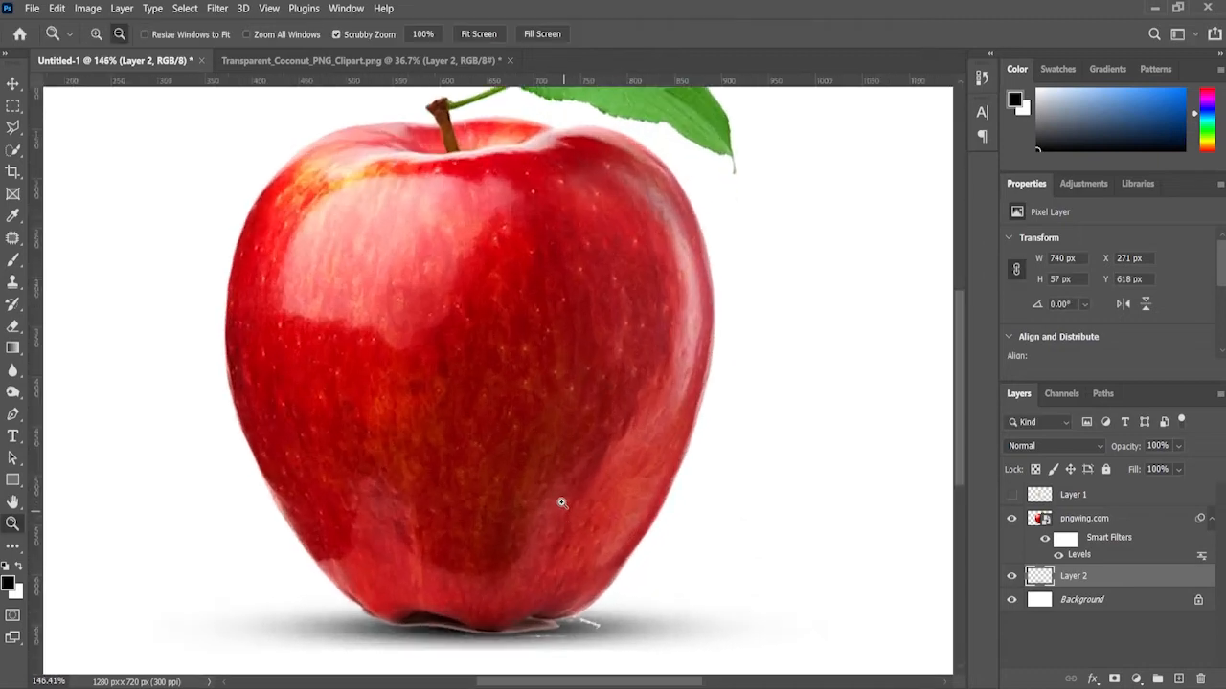
scroll(537, 526, down, 1)
scroll(537, 526, down, 2)
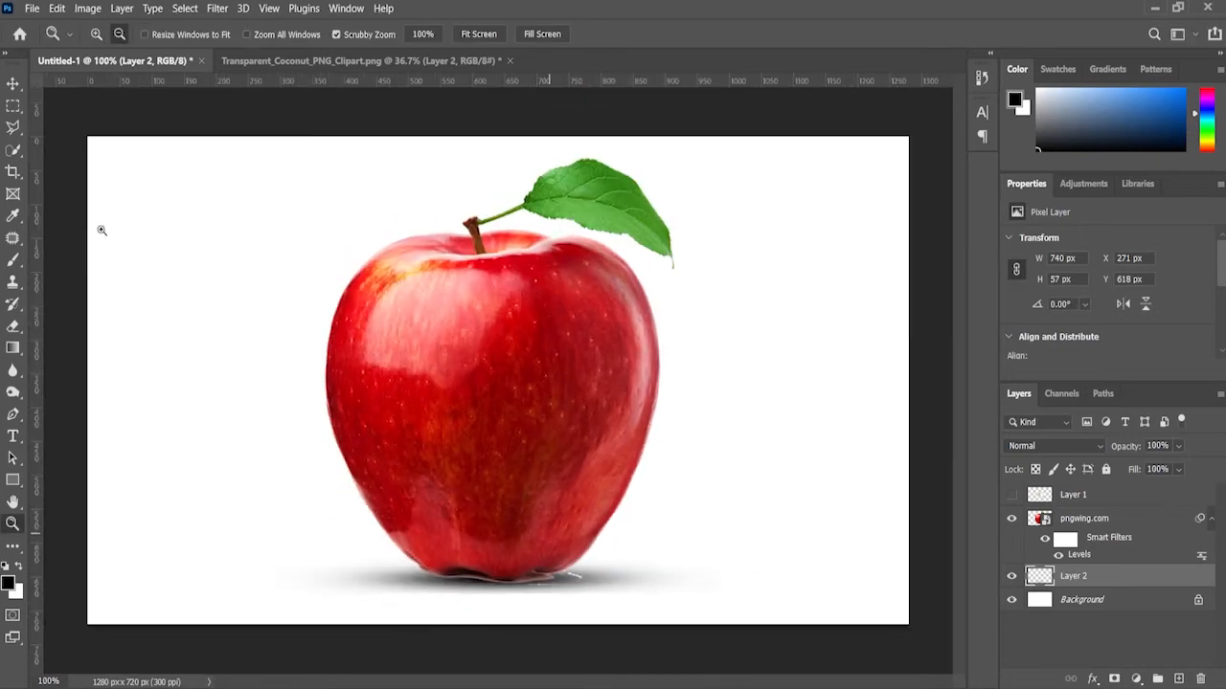
- Add a layer mask to the apple layer, pngwing.com
click(14, 84)
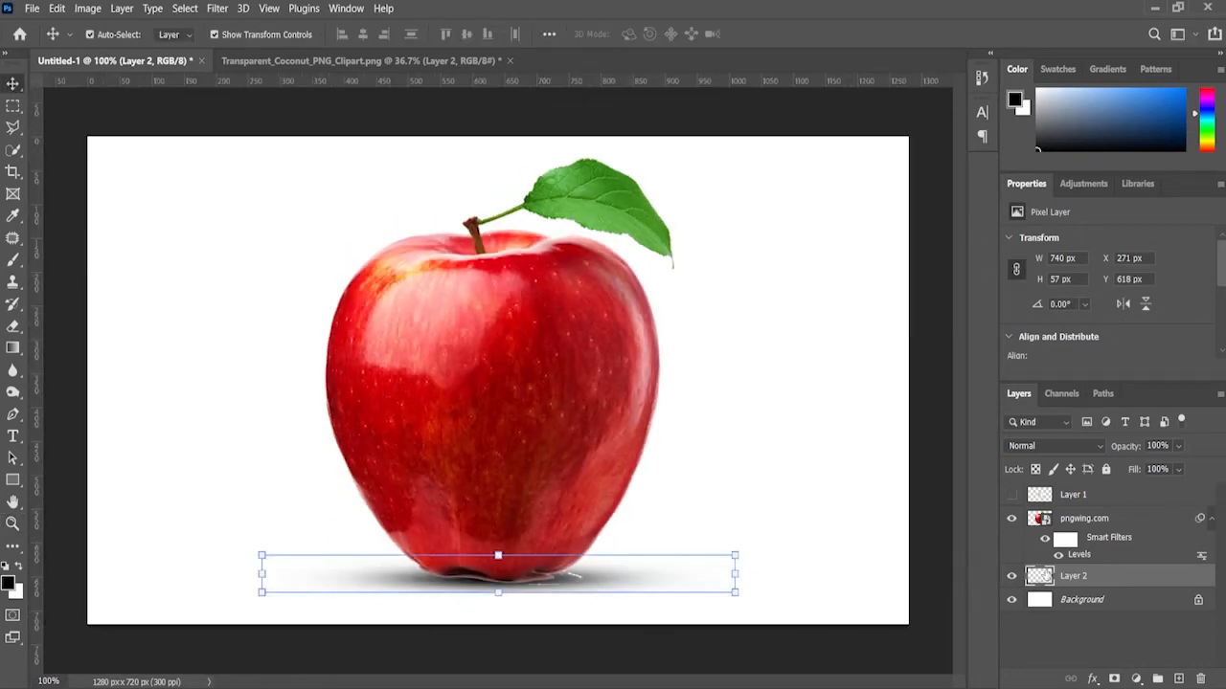
click(1076, 520)
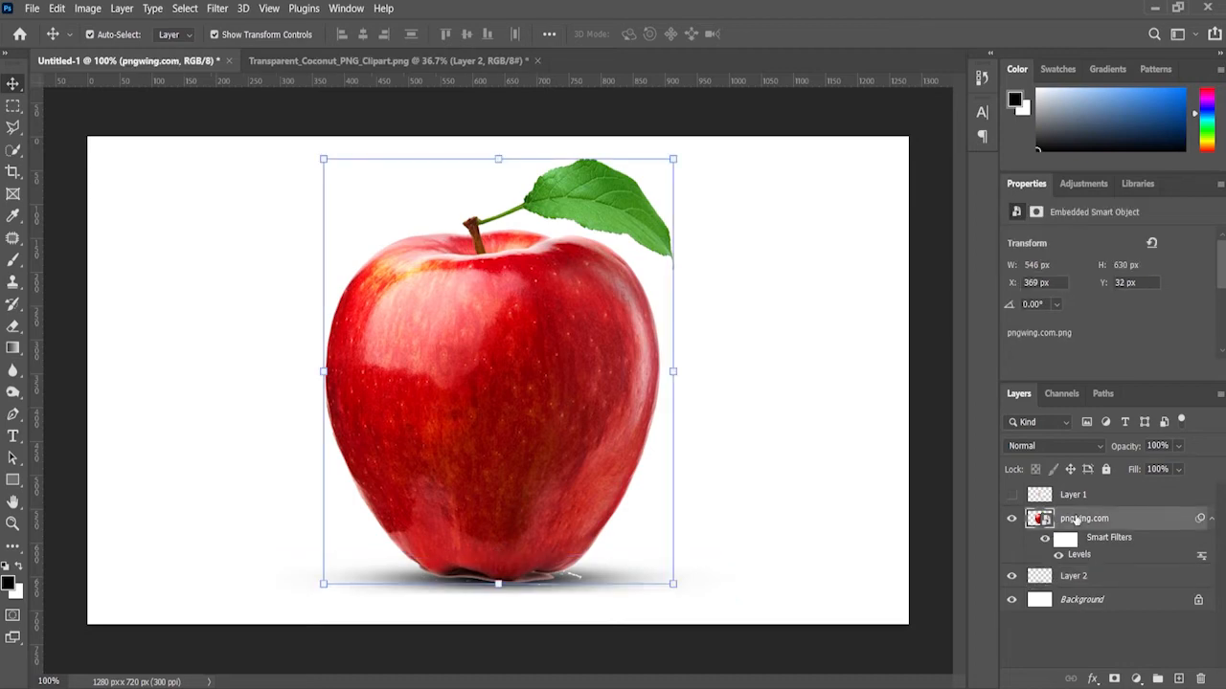
click(1114, 678)
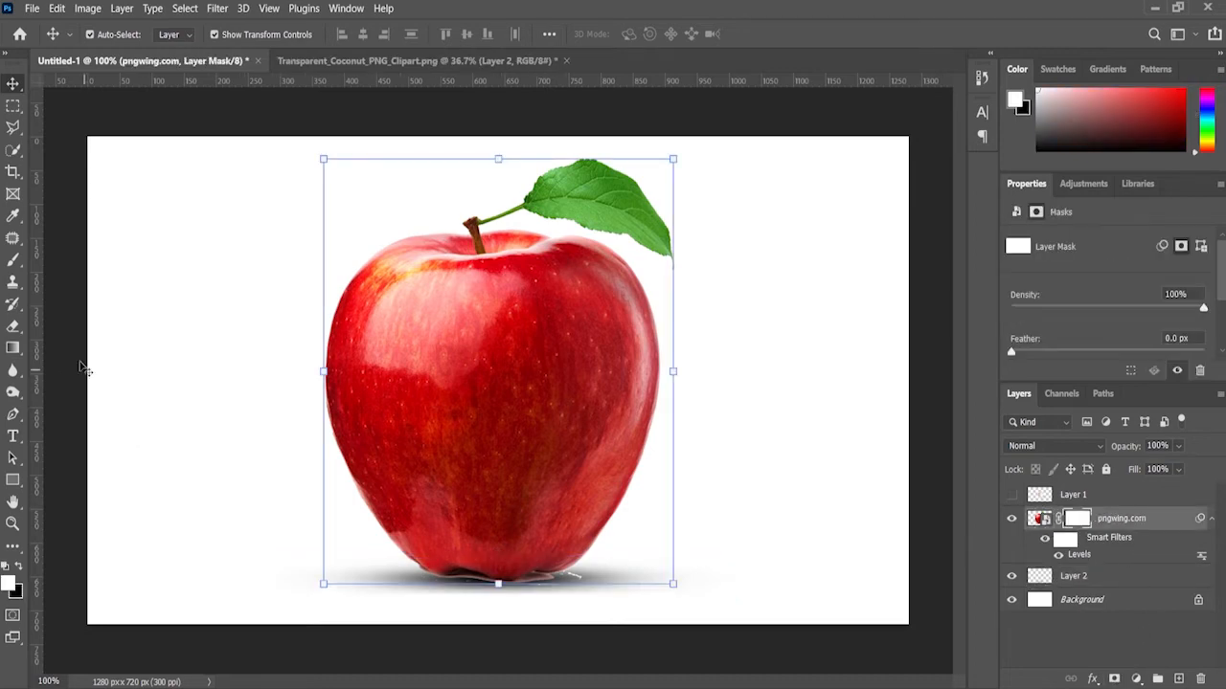
- Mask out the pale leftover edges beneath the apple's base by painting black on its mask with a soft 15 px brush
click(11, 261)
scroll(532, 592, up, 5)
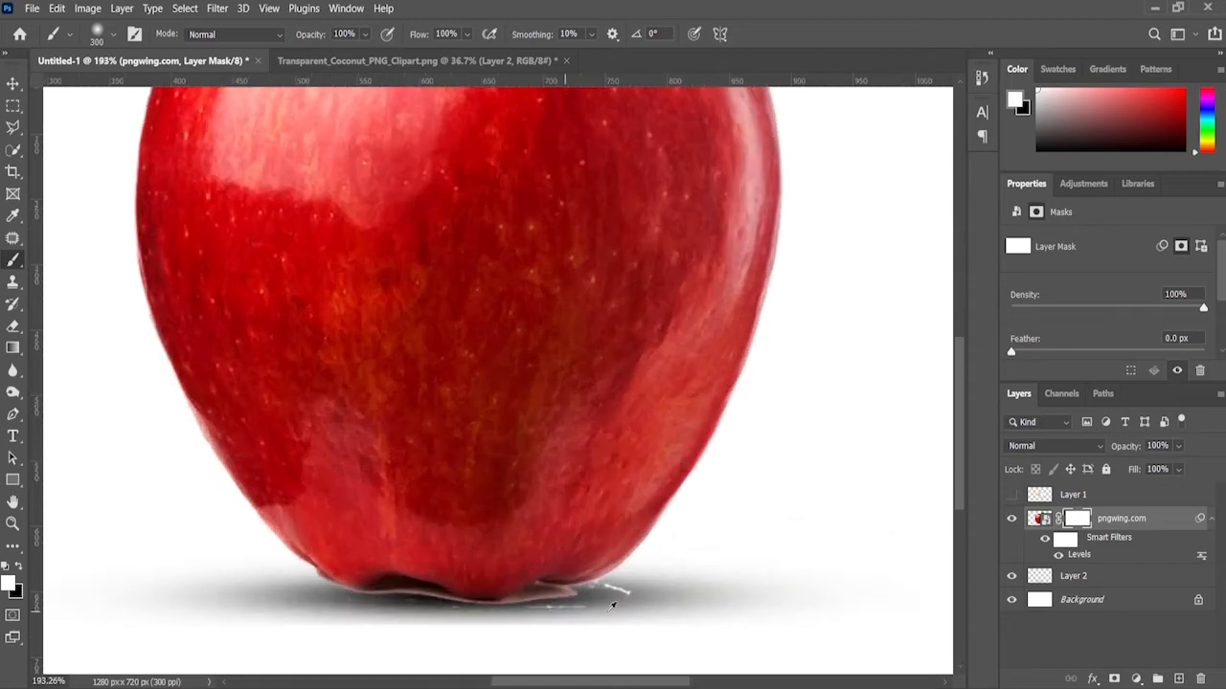
key(bracketleft)
key(bracketleft)
key(bracketleft)
key(bracketleft)
key(bracketleft)
key(bracketleft)
key(bracketleft)
key(bracketleft)
key(bracketleft)
key(bracketleft)
key(bracketleft)
key(bracketleft)
key(bracketleft)
key(bracketleft)
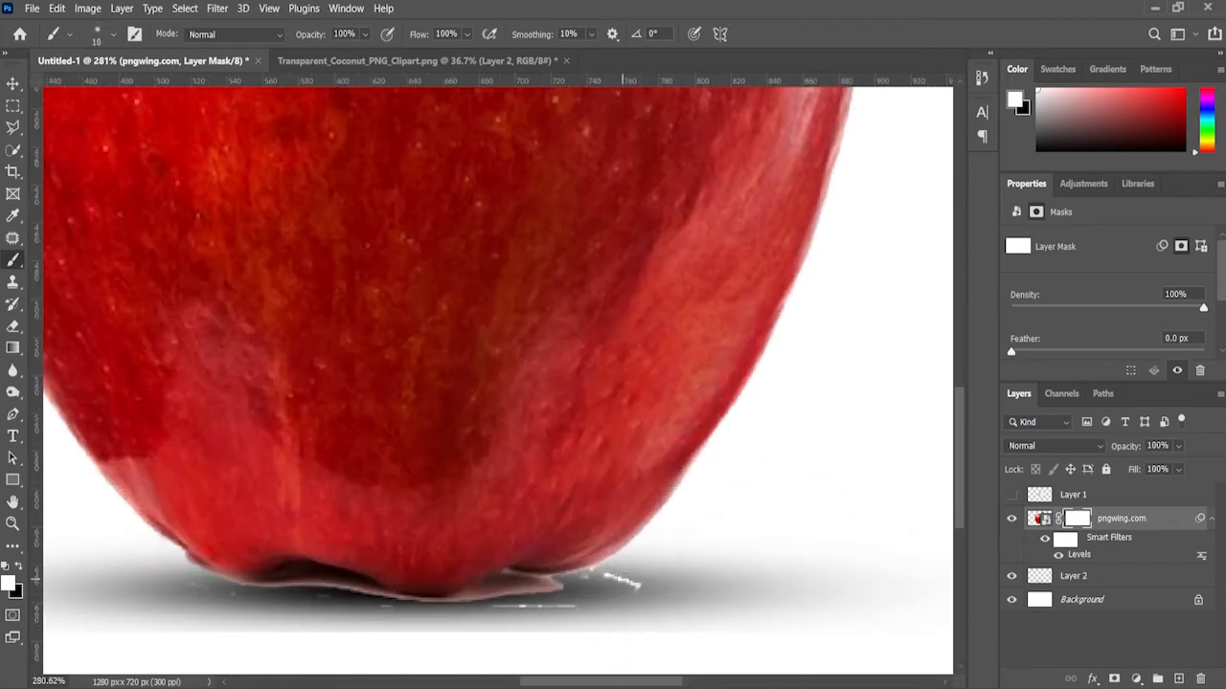
click(21, 568)
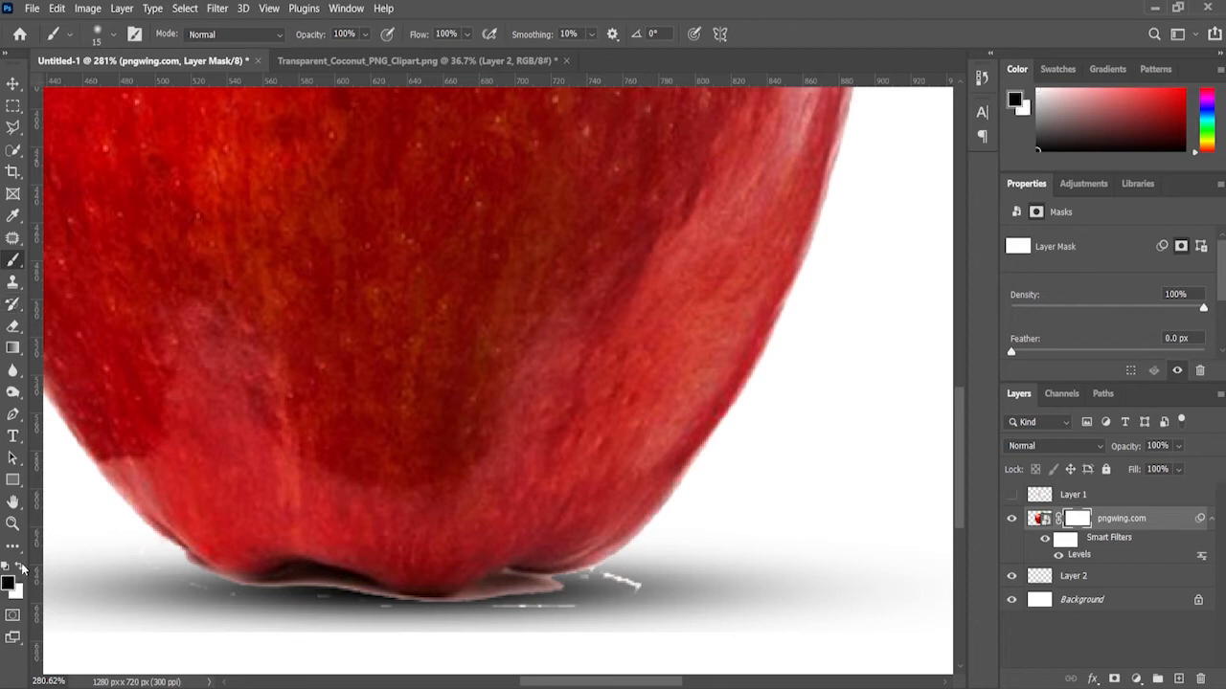
drag(578, 585, 465, 597)
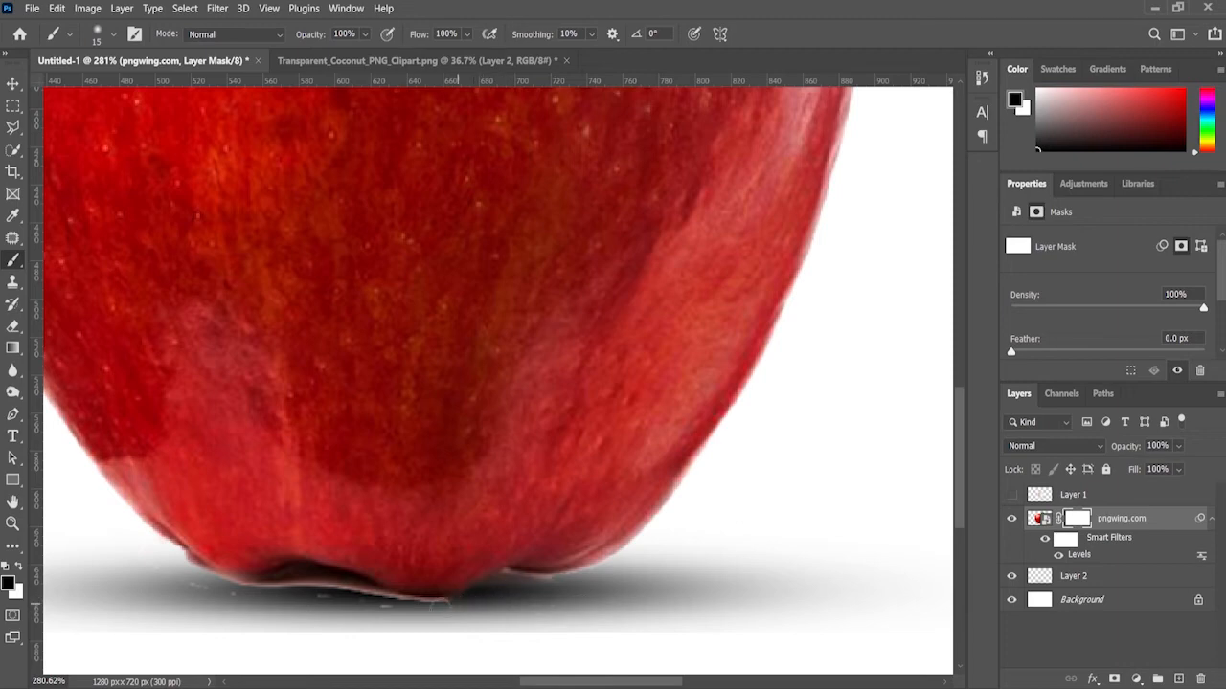
drag(460, 607, 307, 592)
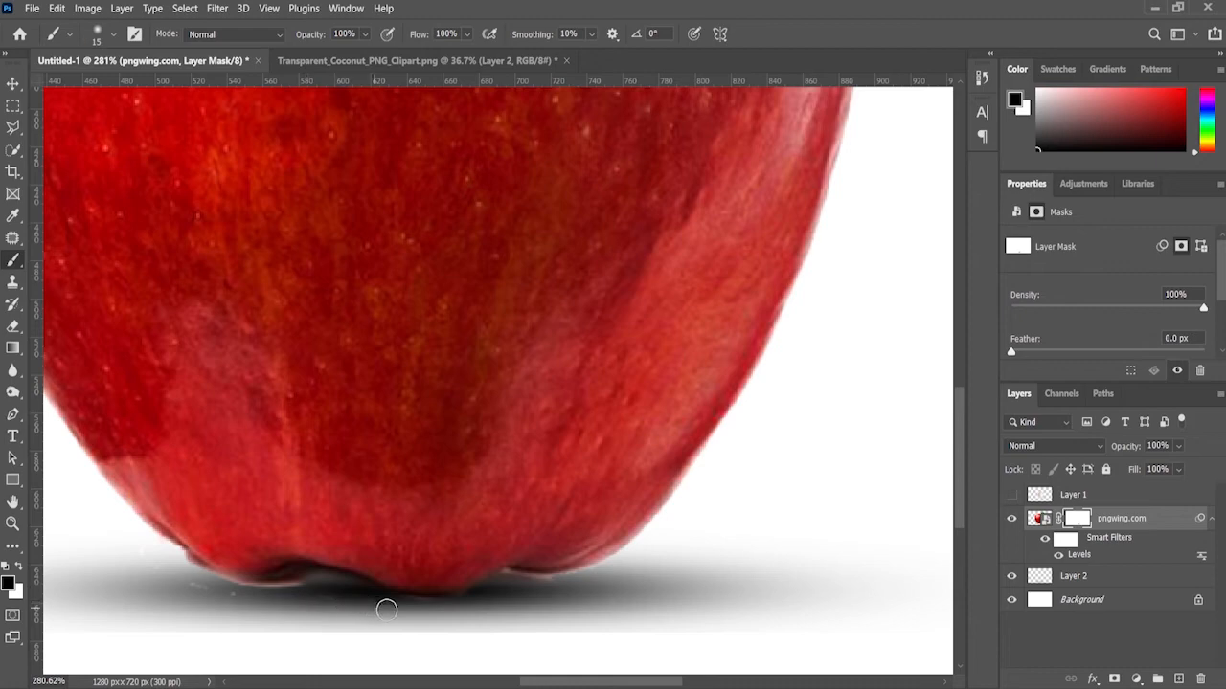
mouse_move(436, 609)
mouse_down()
mouse_move(292, 591)
mouse_move(322, 593)
mouse_up()
- Raise the mask brush's hardness and clean away the remaining white specks near the left side of the apple's base
right_click(745, 591)
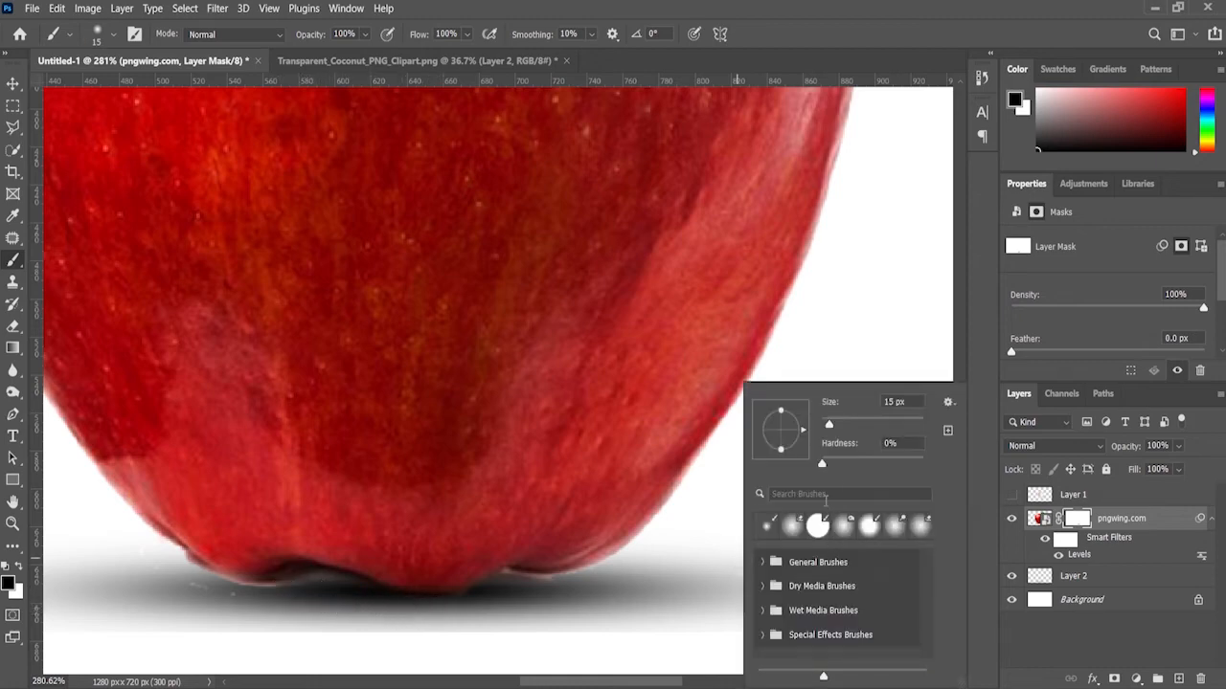
drag(823, 465, 867, 465)
key(Return)
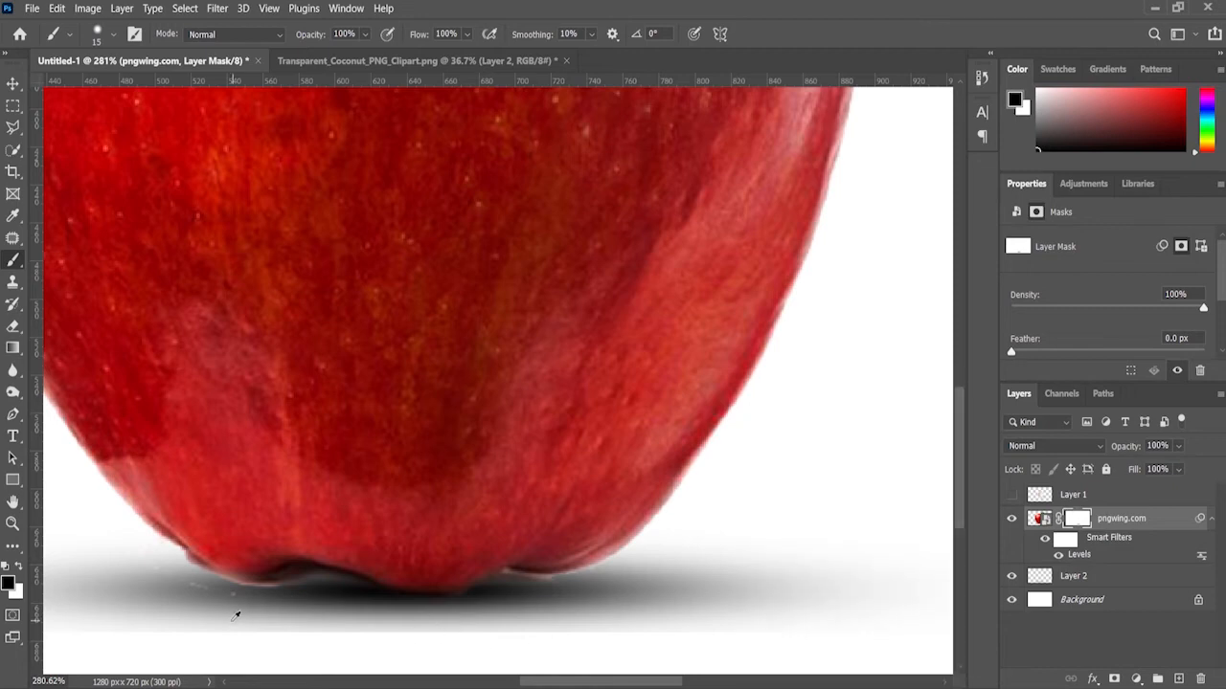
scroll(274, 591, up, 3)
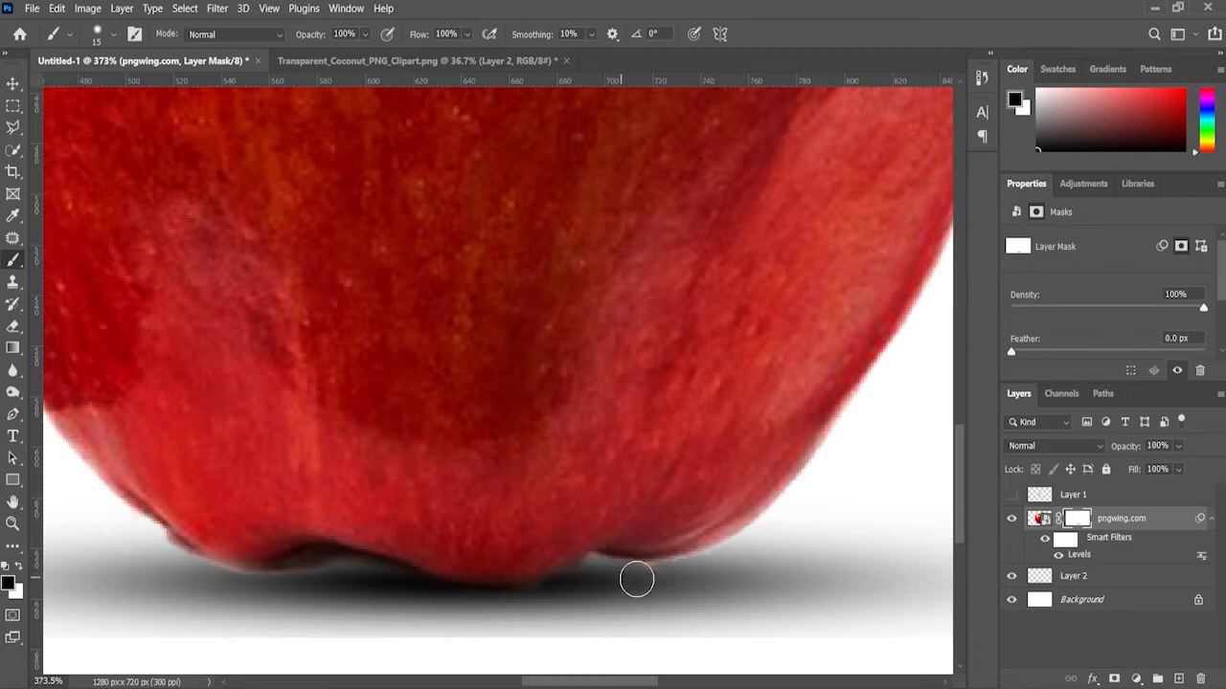
scroll(499, 517, down, 4)
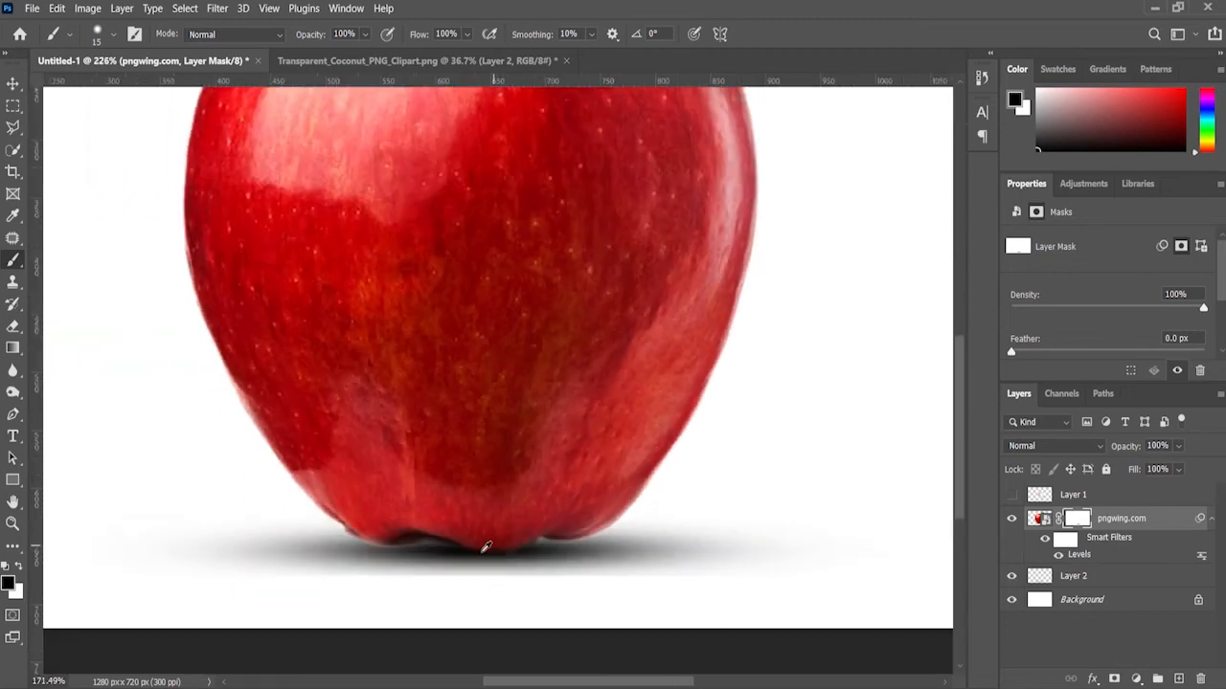
- Select the shadow layer, Layer 2, and nudge it up 5 px toward the apple's base
key(v)
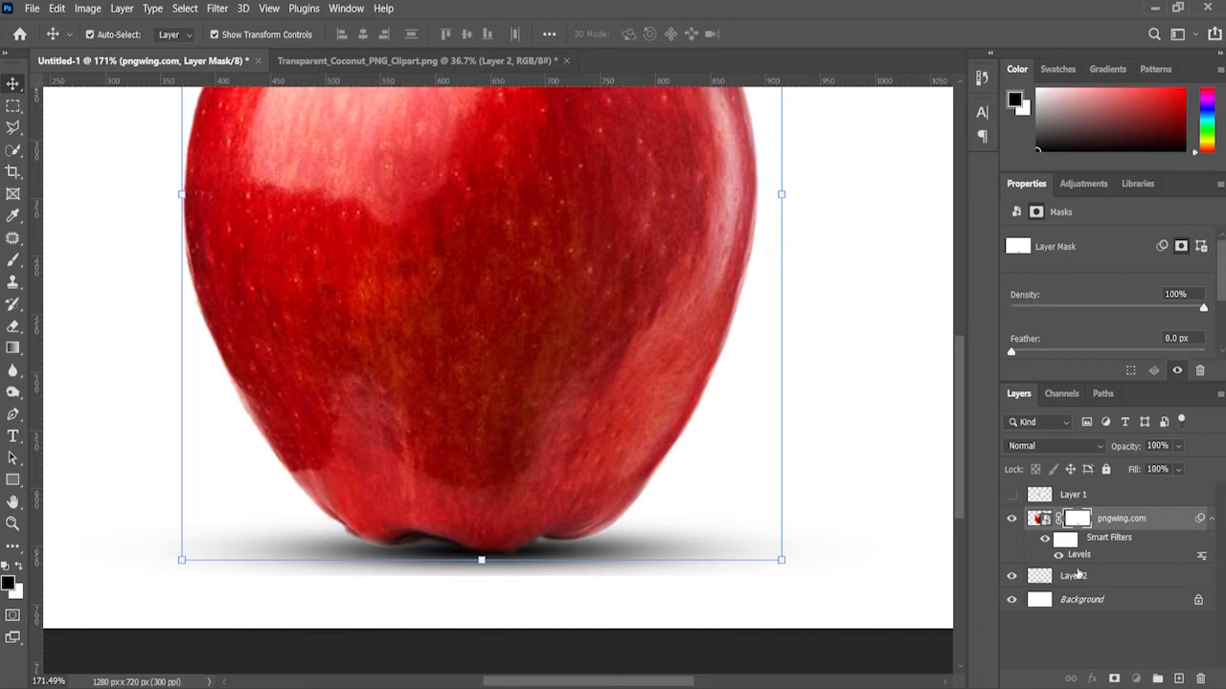
click(1078, 574)
scroll(487, 569, up, 2)
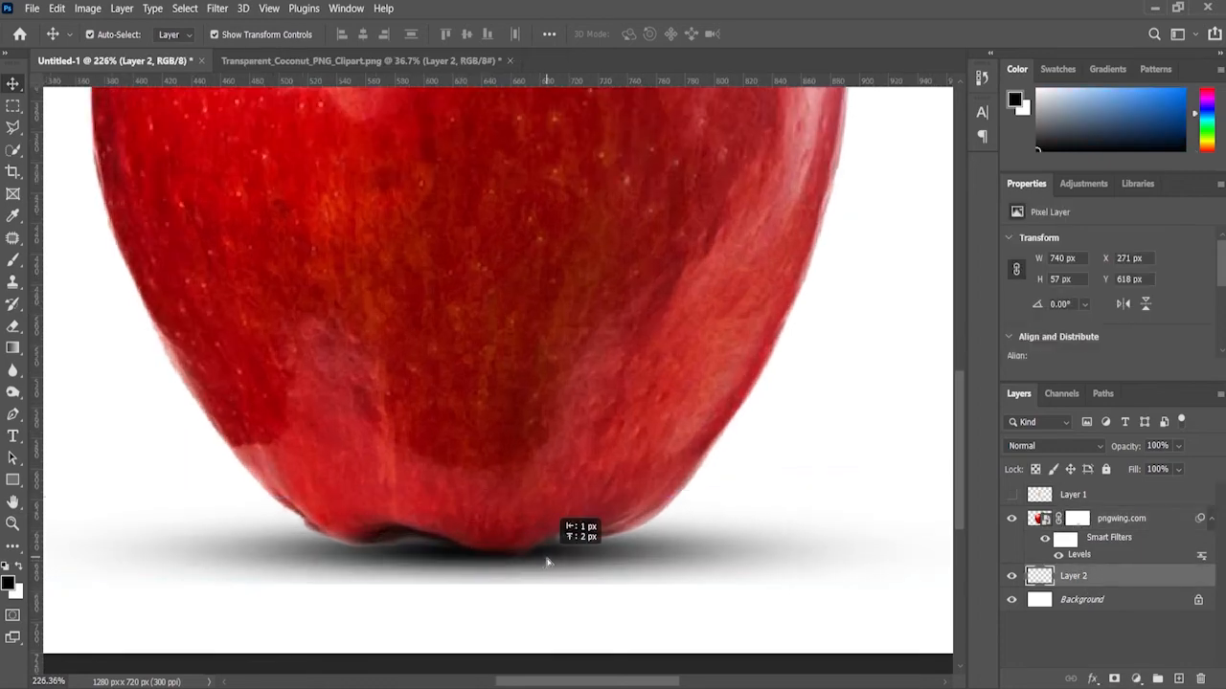
key(Up)
key(Up)
key(Up)
key(Up)
key(Up)
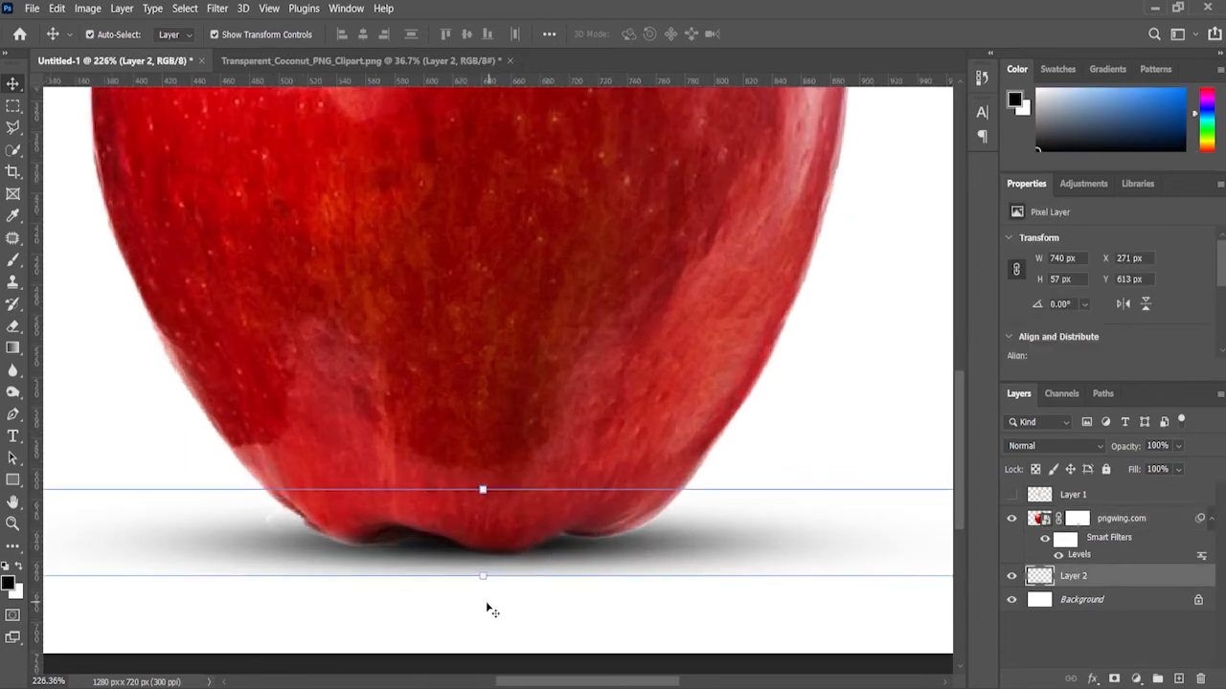
- Stretch the shadow's height to about 60 px and shift it slightly up to X 272 px, Y 609 px
drag(485, 576, 485, 580)
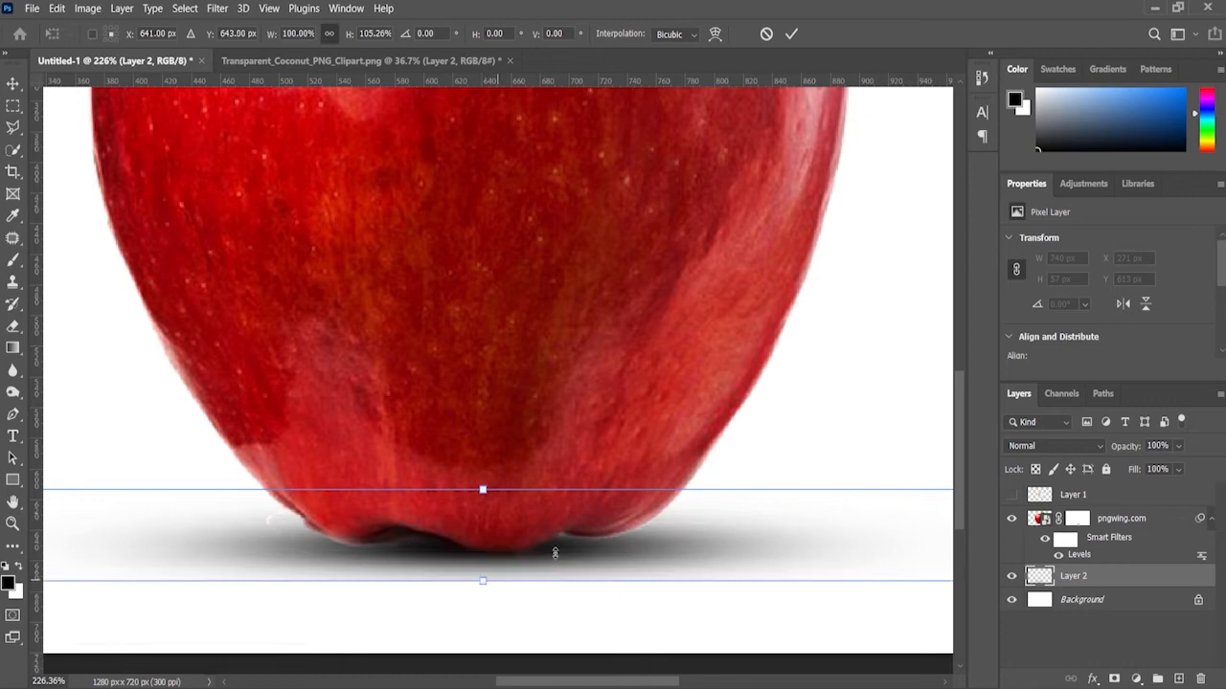
drag(556, 557, 560, 551)
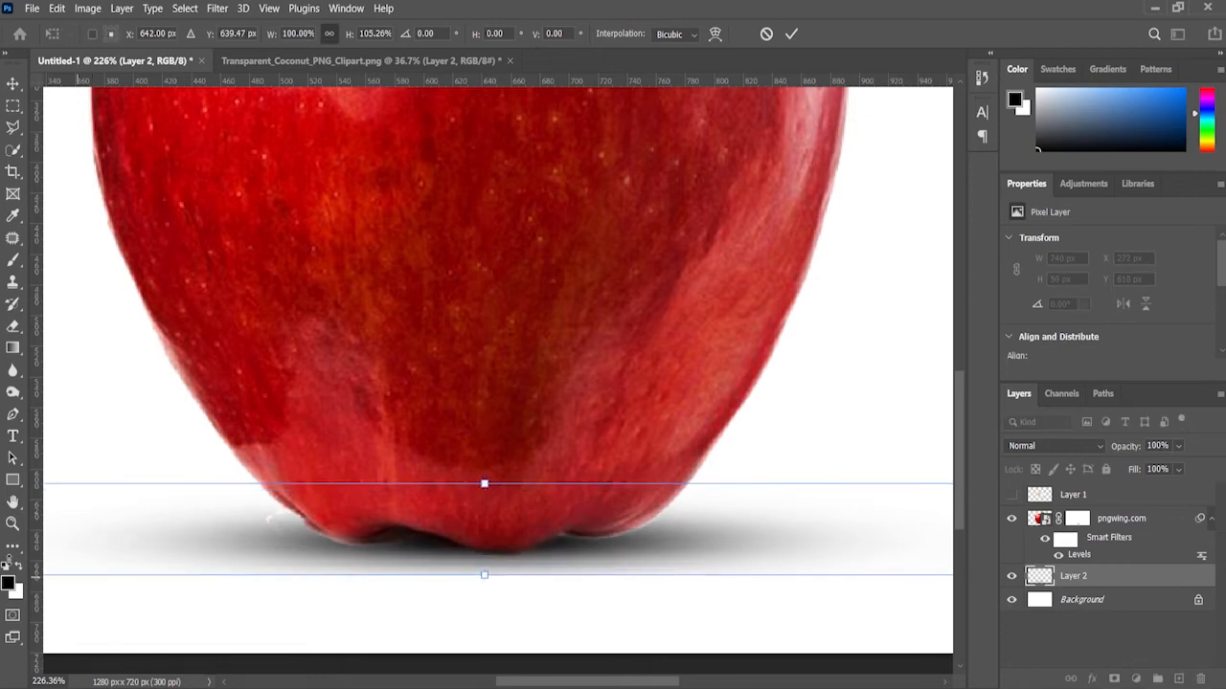
click(13, 525)
scroll(487, 480, down, 13)
scroll(533, 545, up, 1)
scroll(534, 545, up, 1)
scroll(533, 545, down, 2)
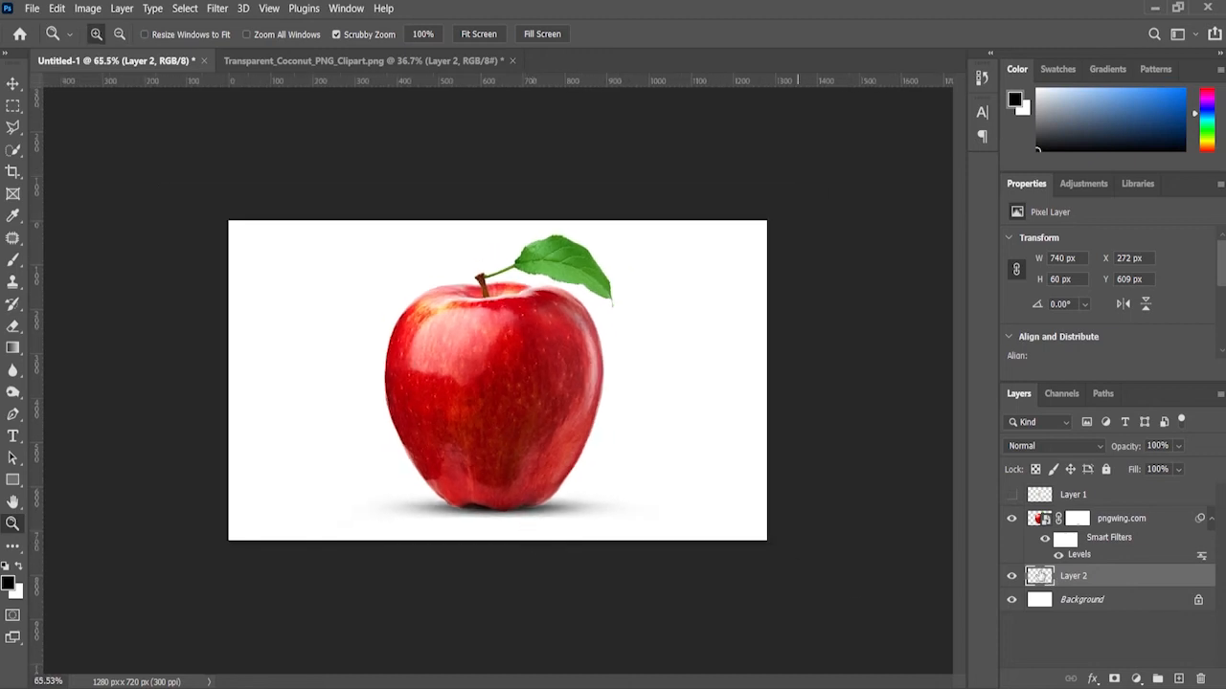
- Make the coconut flesh layer visible again and select it for transforming
click(1011, 495)
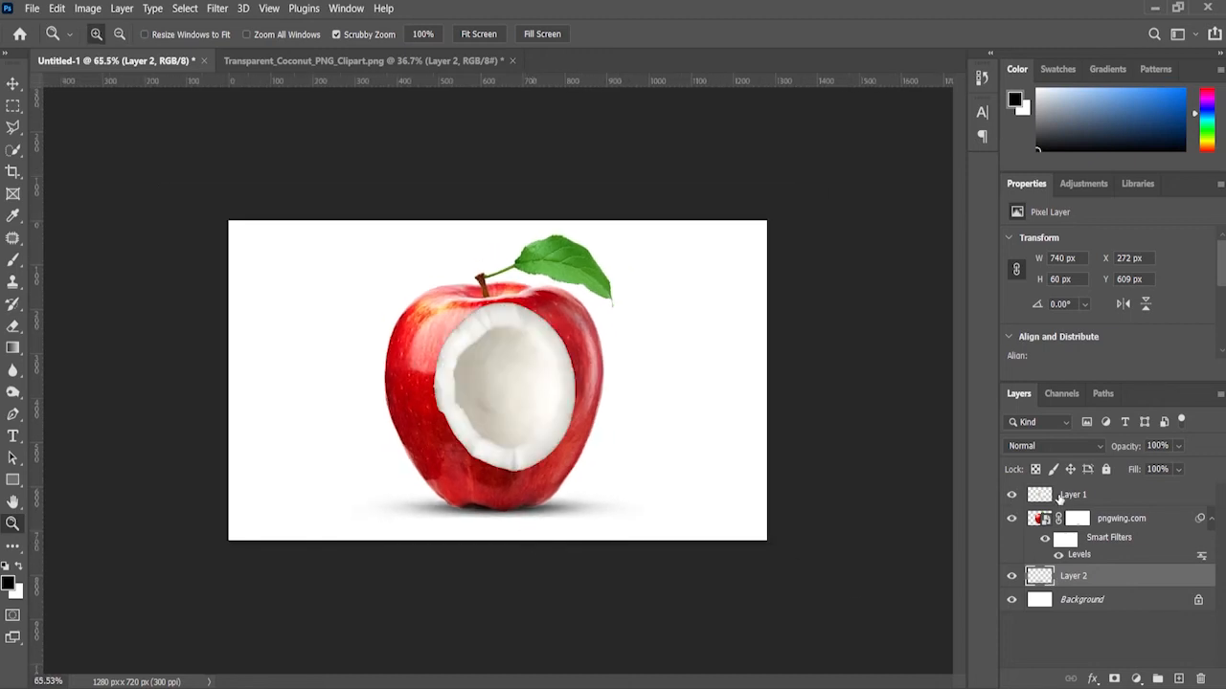
click(1048, 496)
scroll(533, 400, up, 2)
click(13, 84)
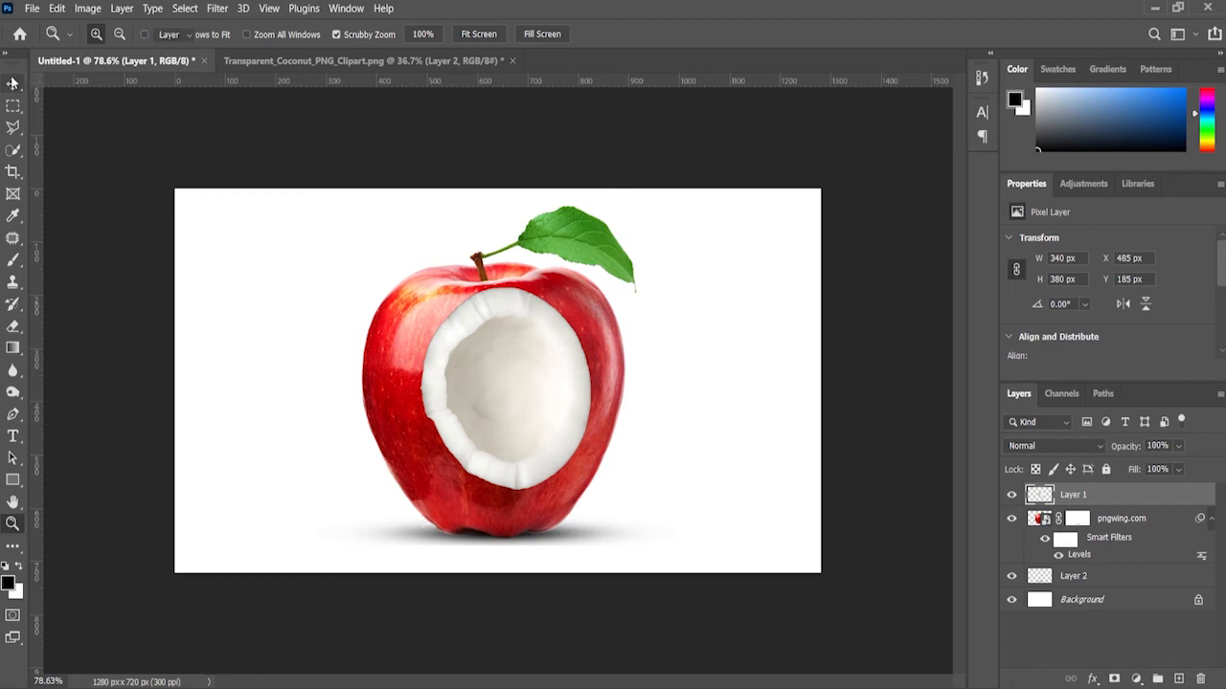
- Scale the coconut flesh to about 109.21%, rotate it about 5.35°, and reposition it toward the apple's right side
scroll(554, 396, up, 2)
drag(564, 358, 588, 389)
mouse_move(658, 279)
mouse_down()
mouse_move(674, 293)
mouse_move(654, 300)
mouse_move(665, 288)
mouse_up()
scroll(635, 396, up, 2)
drag(640, 407, 639, 388)
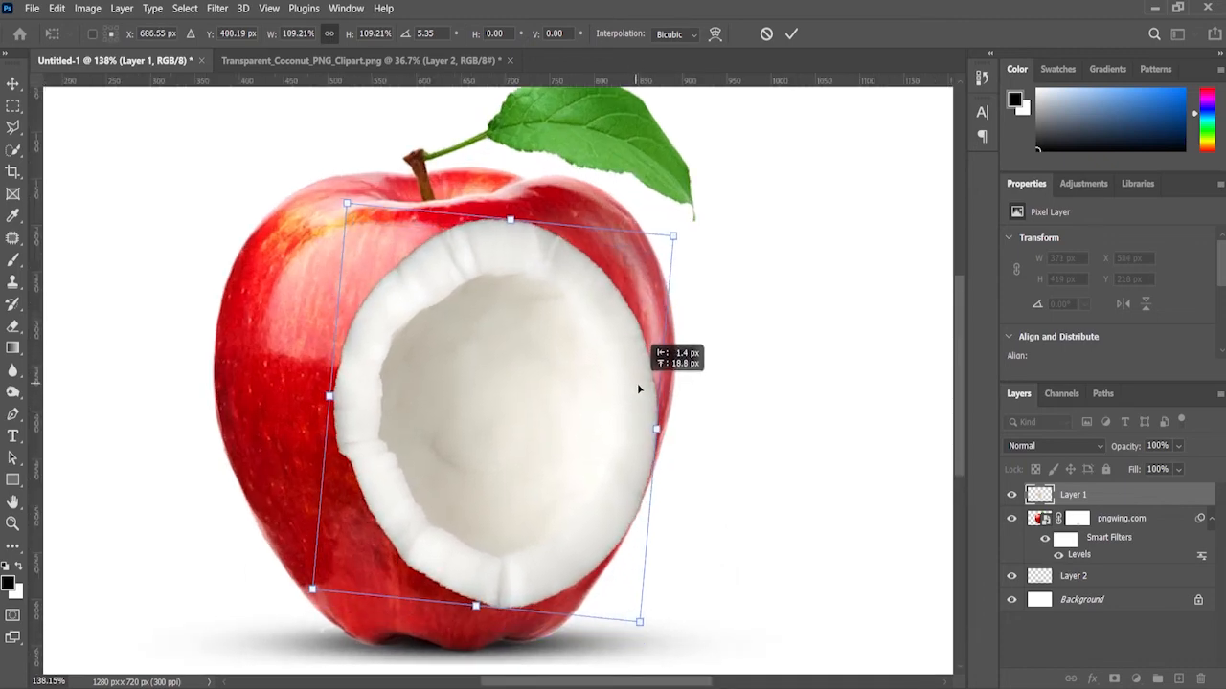
scroll(506, 361, down, 4)
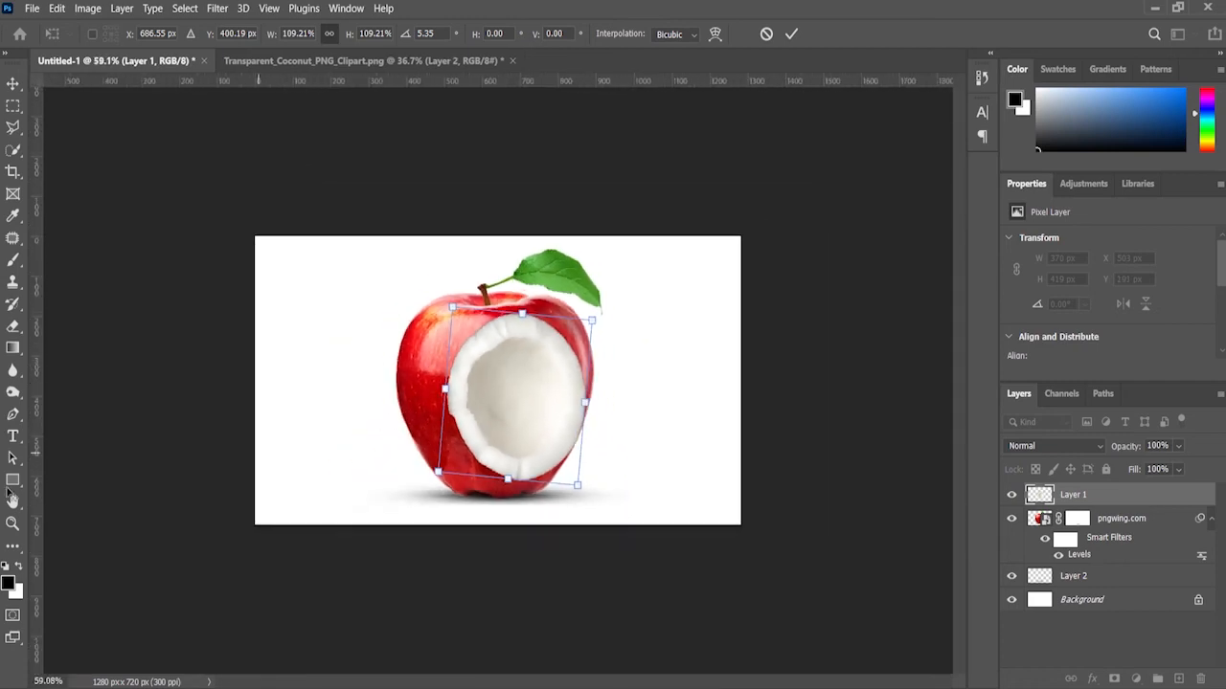
click(13, 520)
scroll(533, 440, down, 2)
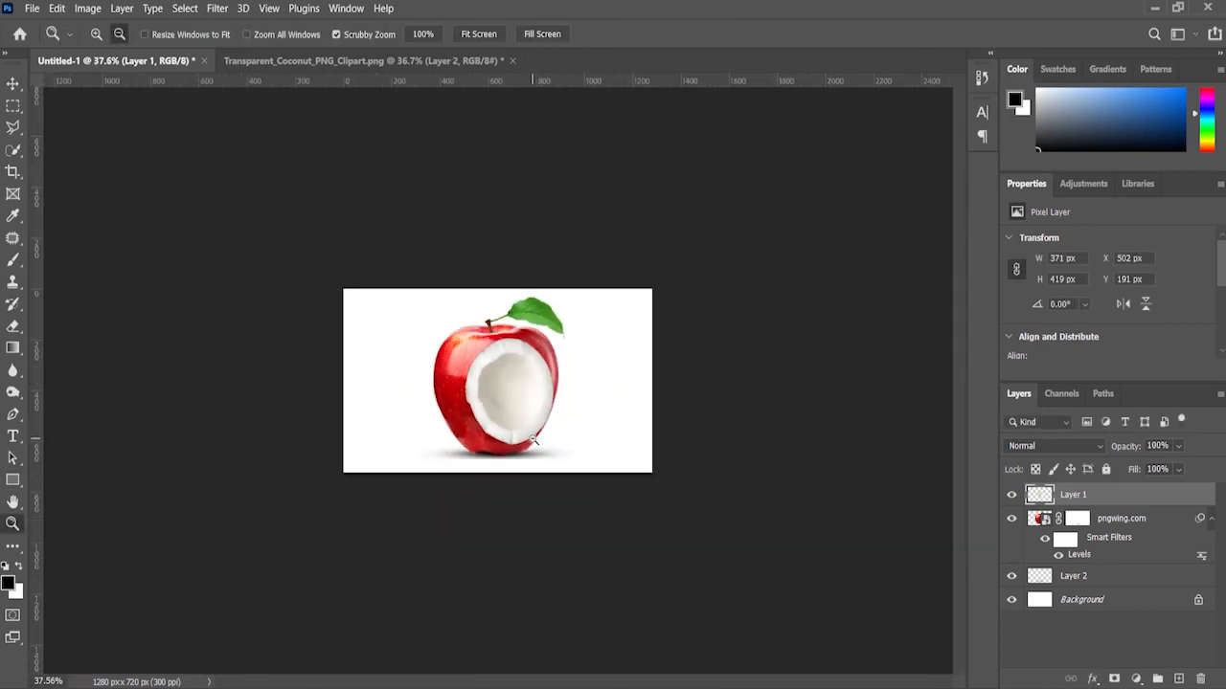
- Enlarge the coconut flesh to about 382 × 431 px and fine-tune its position to X 490 px, Y 186 px
scroll(535, 424, up, 2)
click(12, 84)
scroll(497, 379, up, 2)
drag(618, 288, 620, 285)
drag(594, 341, 590, 337)
scroll(602, 382, up, 2)
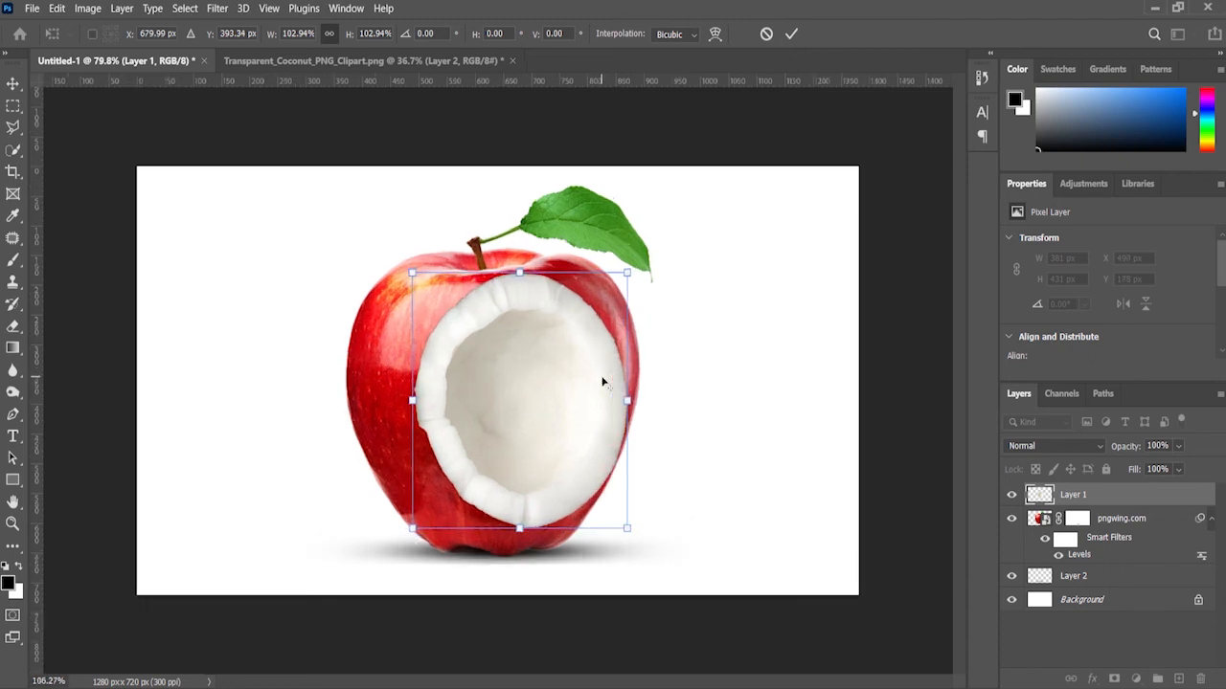
scroll(603, 382, up, 2)
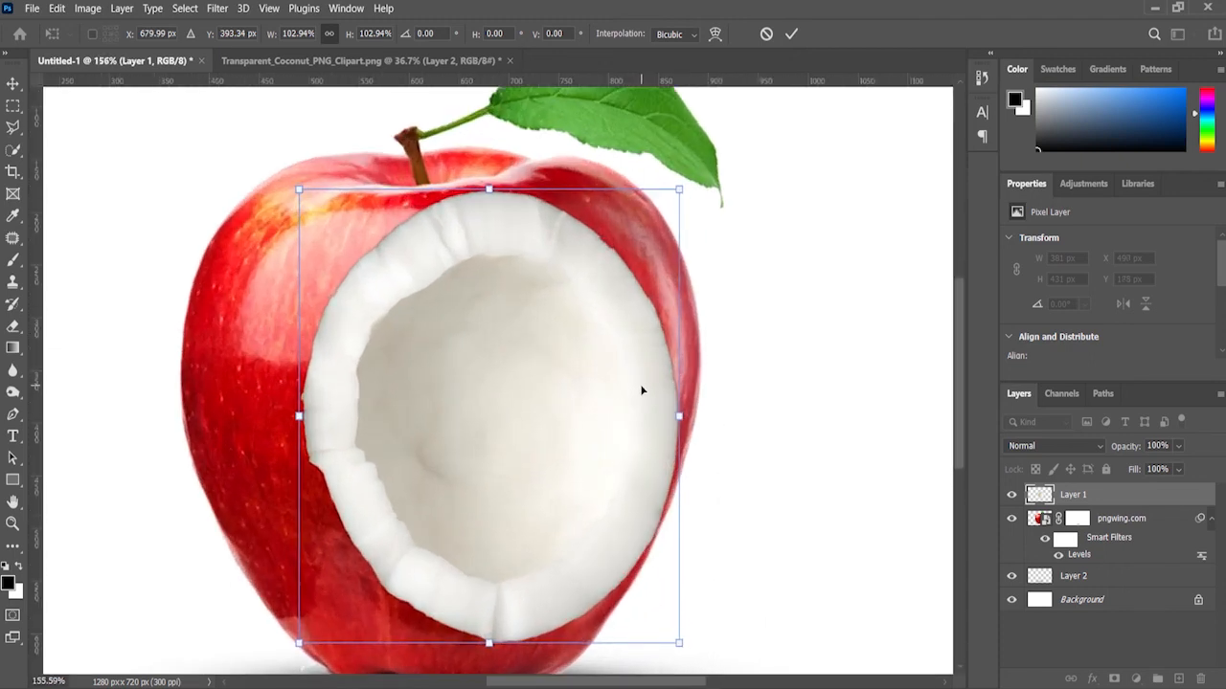
drag(643, 387, 640, 393)
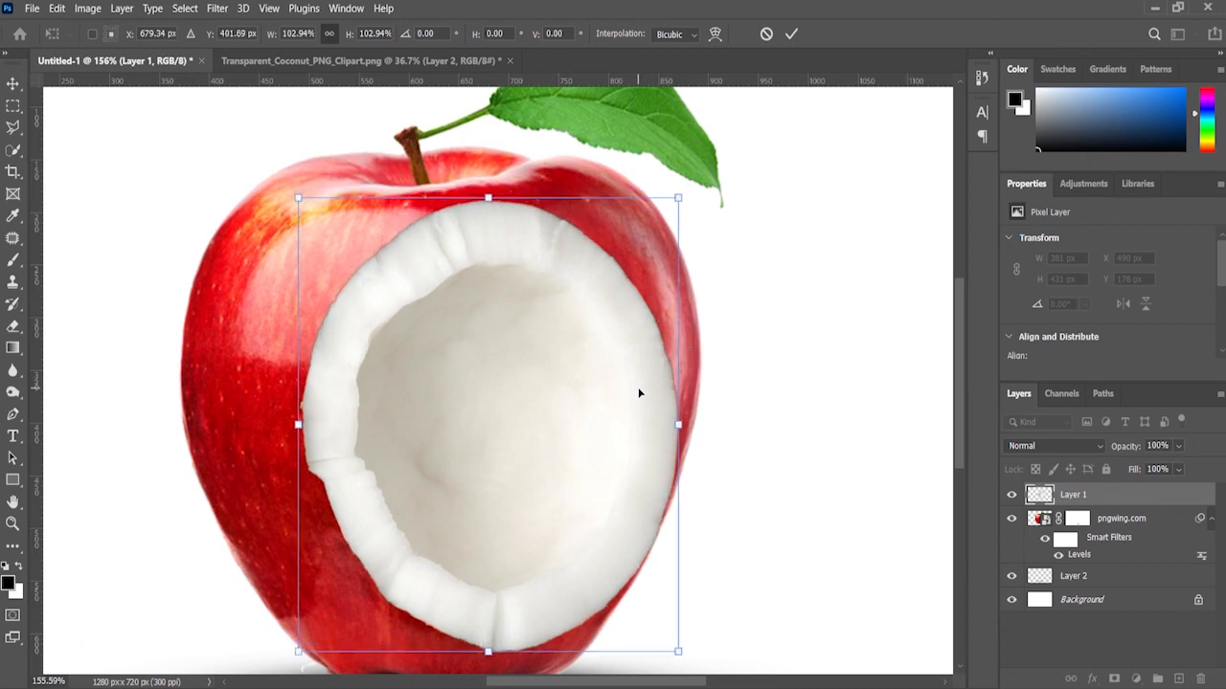
key(Right)
key(Return)
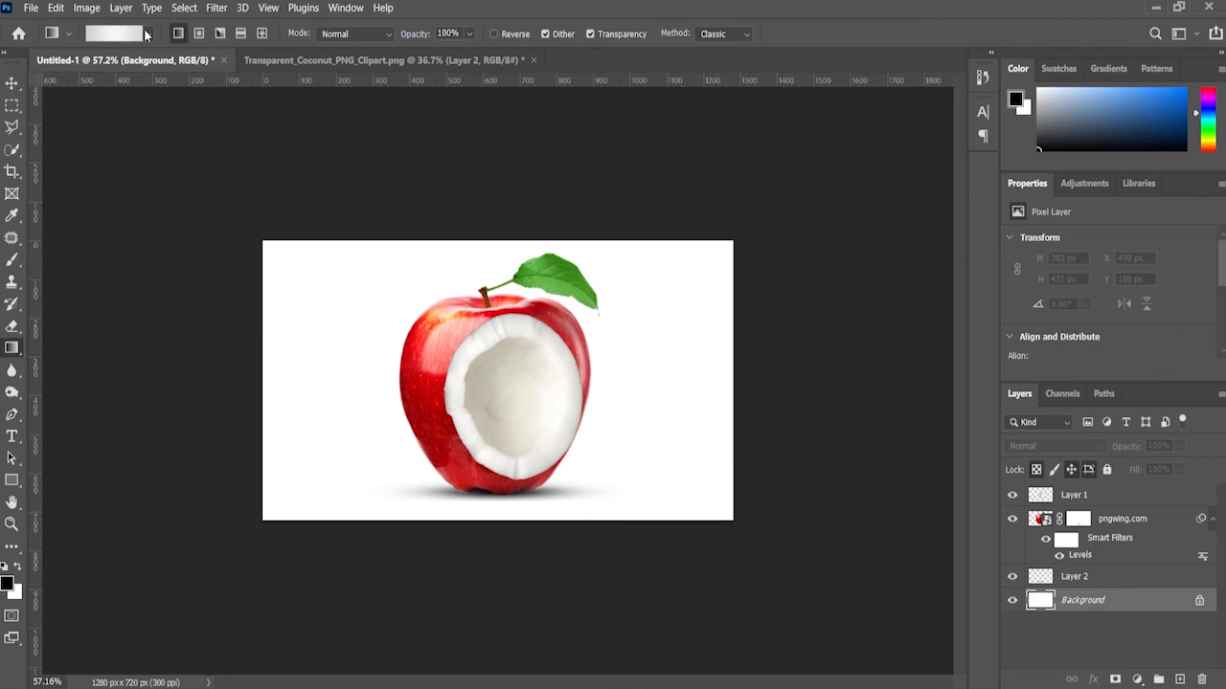
- Fill the Background layer with the custom light grey and white linear gradient, drawn horizontally from left to right across the canvas
click(132, 34)
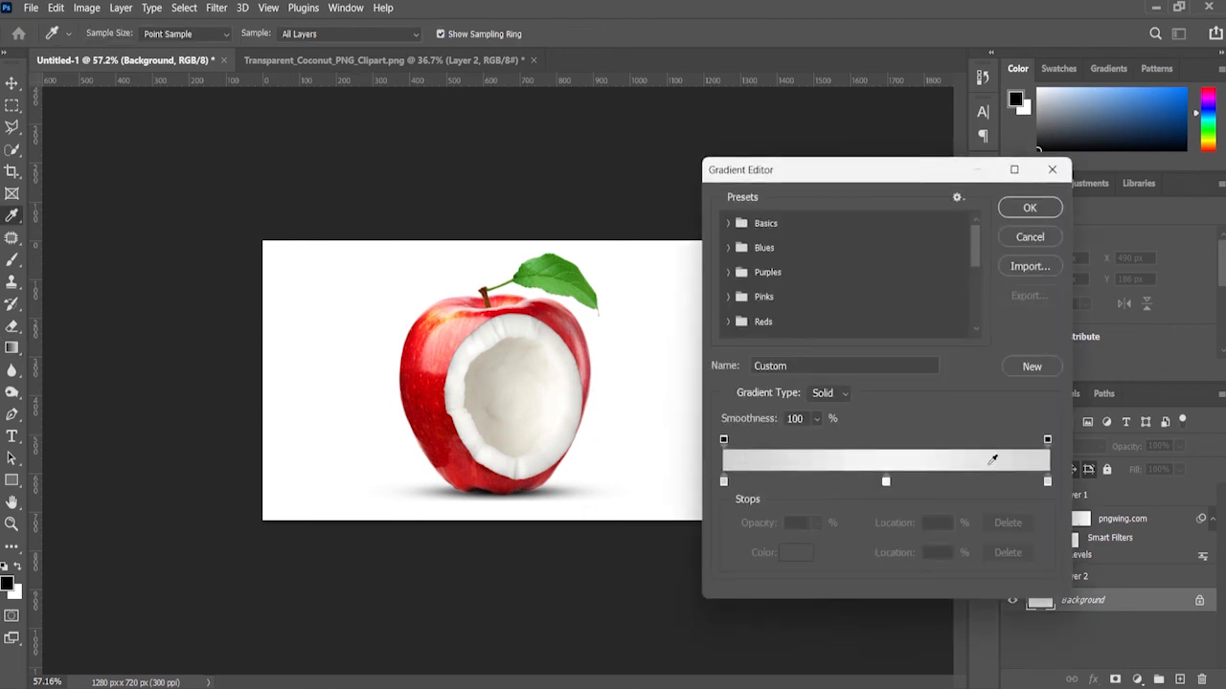
click(1023, 211)
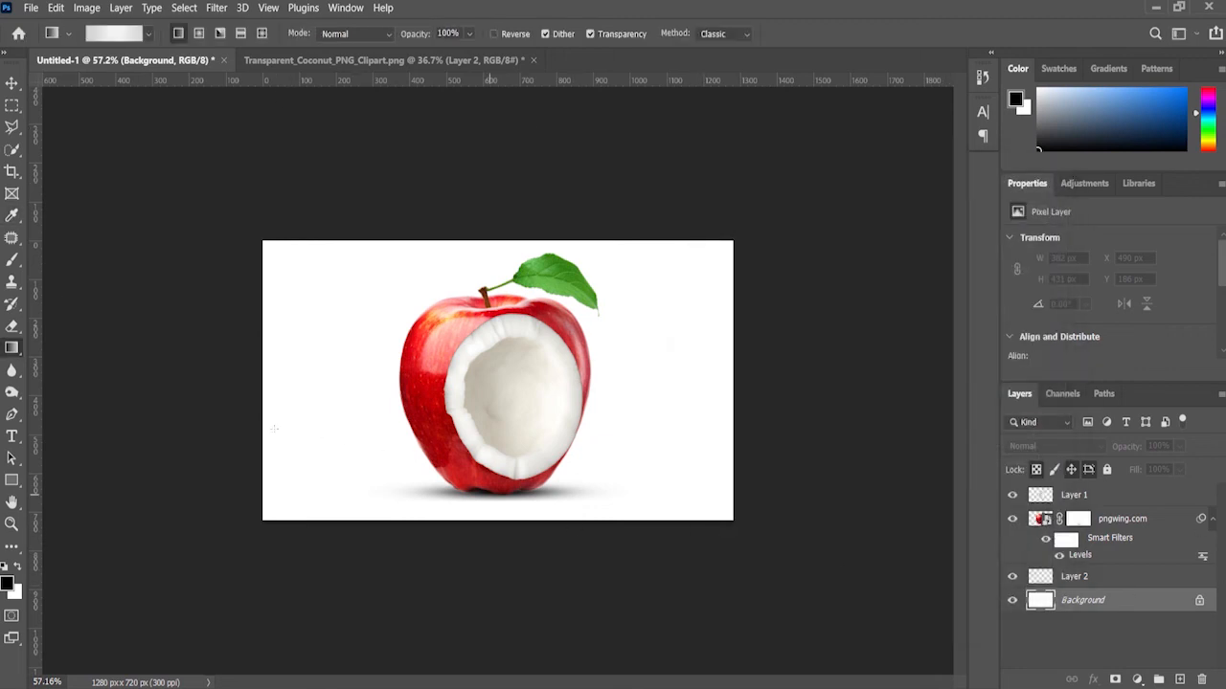
drag(299, 390, 788, 396)
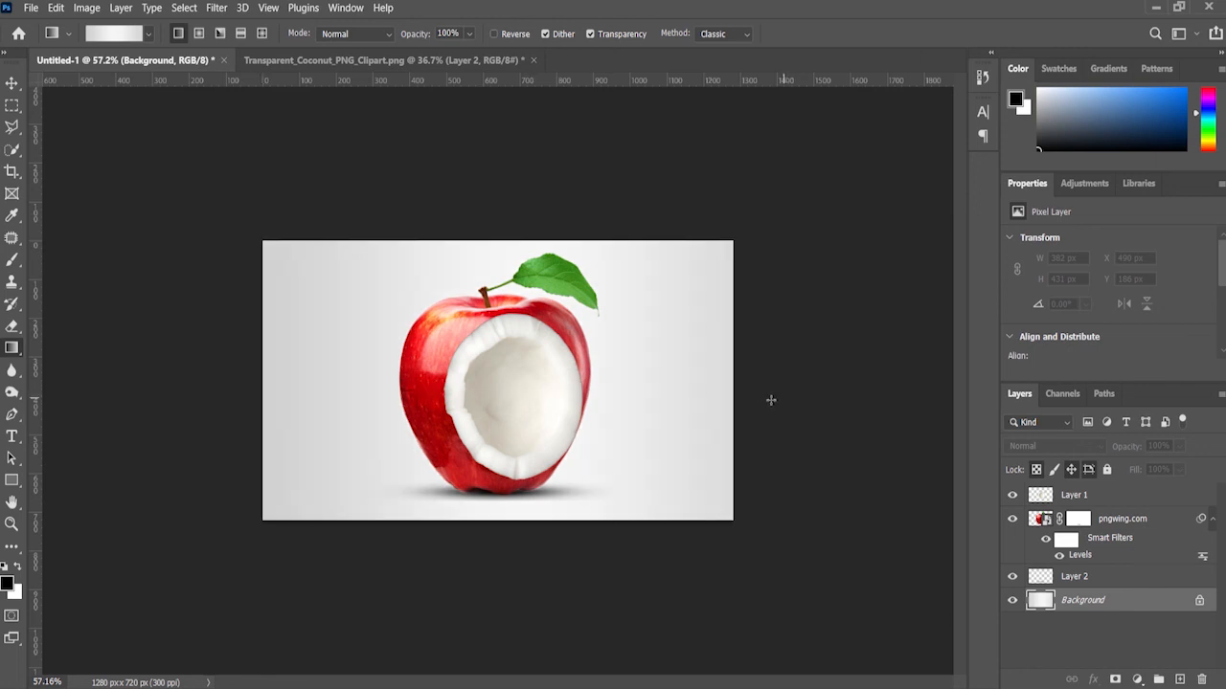
click(15, 525)
scroll(655, 373, down, 1)
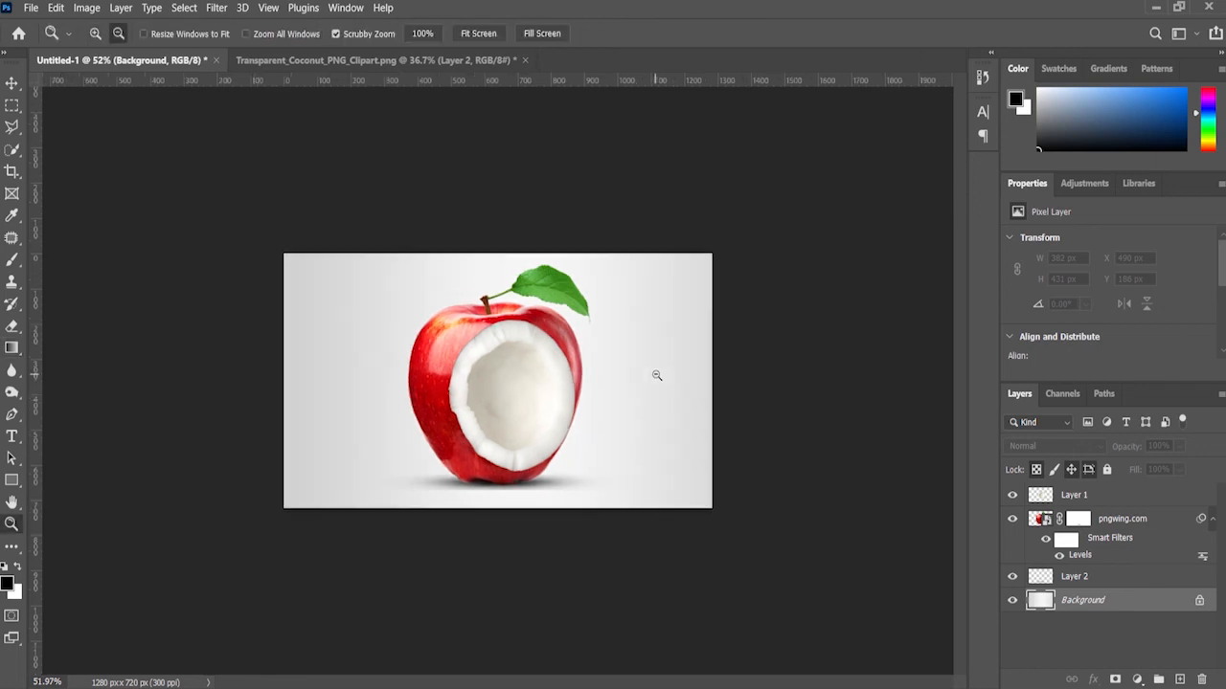